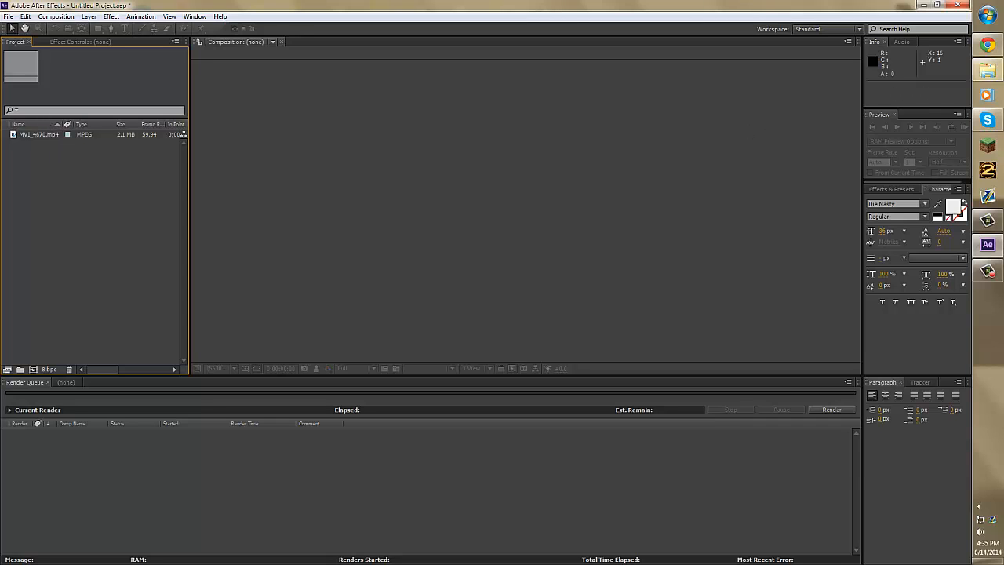
Create a new composition from the MVI_4670.mp4 footage
click(987, 70)
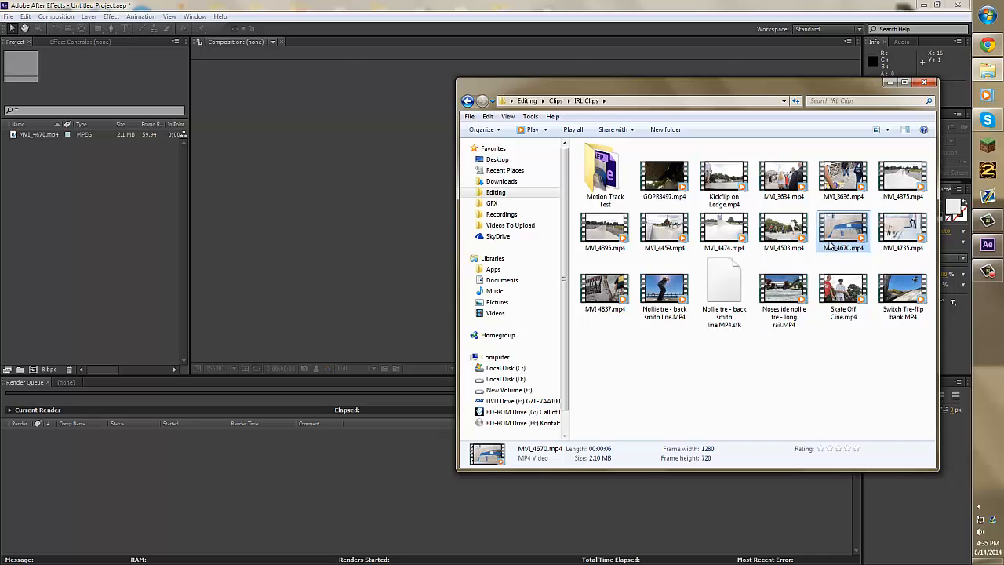
click(888, 83)
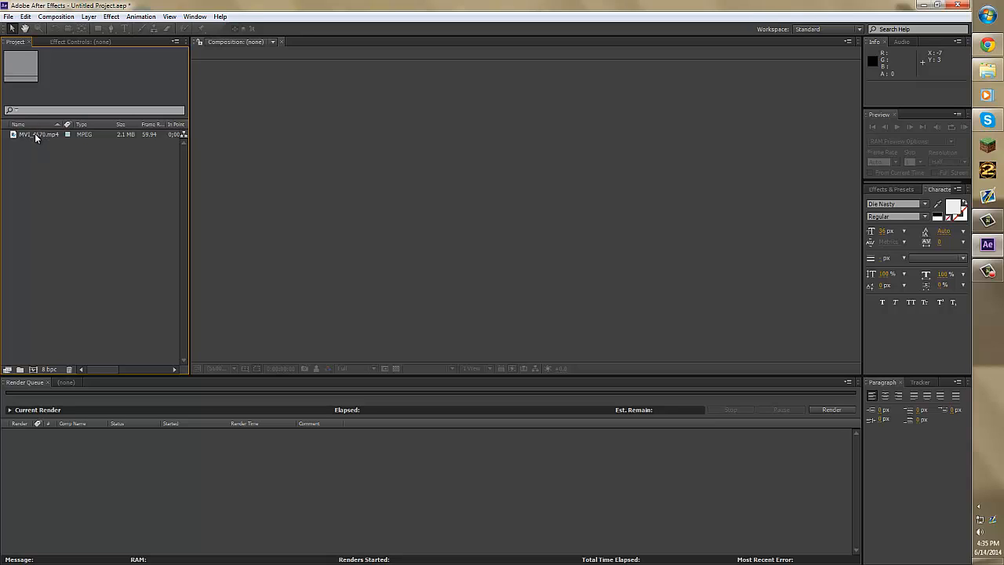
click(35, 134)
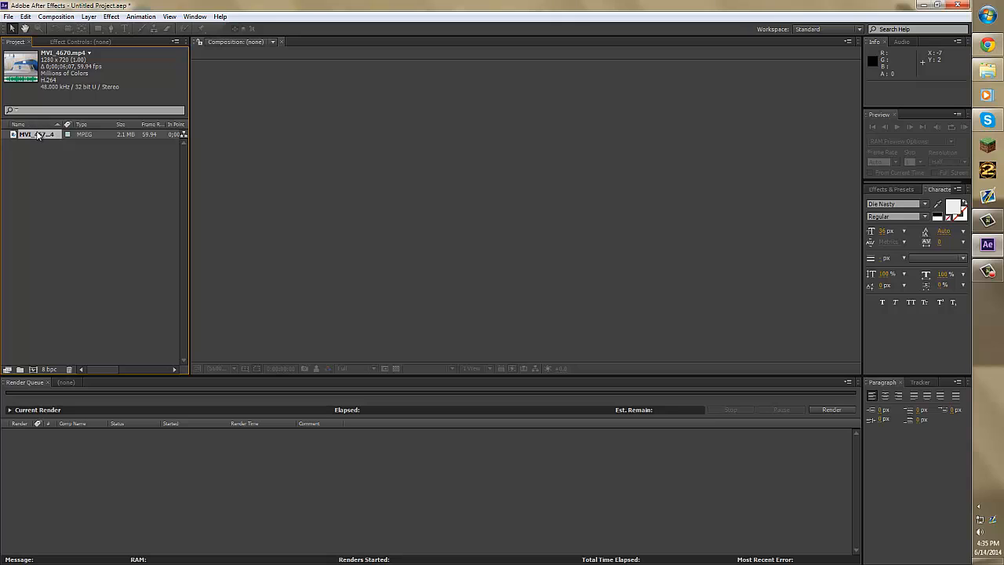
drag(36, 136, 74, 243)
click(74, 382)
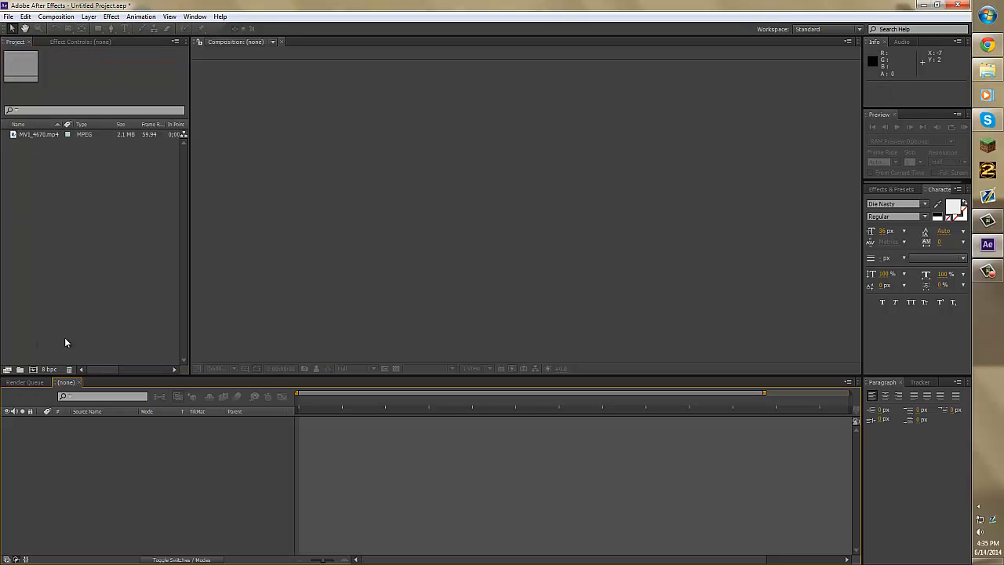
drag(36, 134, 45, 463)
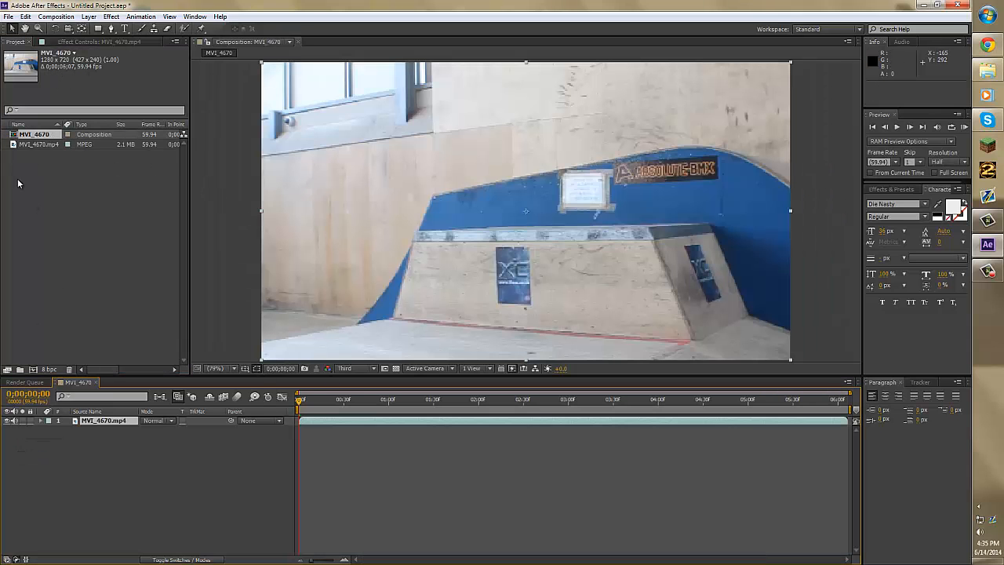
Set the composition view's display resolution to Third
mouse_move(299, 402)
mouse_down()
mouse_move(557, 401)
mouse_move(299, 401)
mouse_up()
click(365, 368)
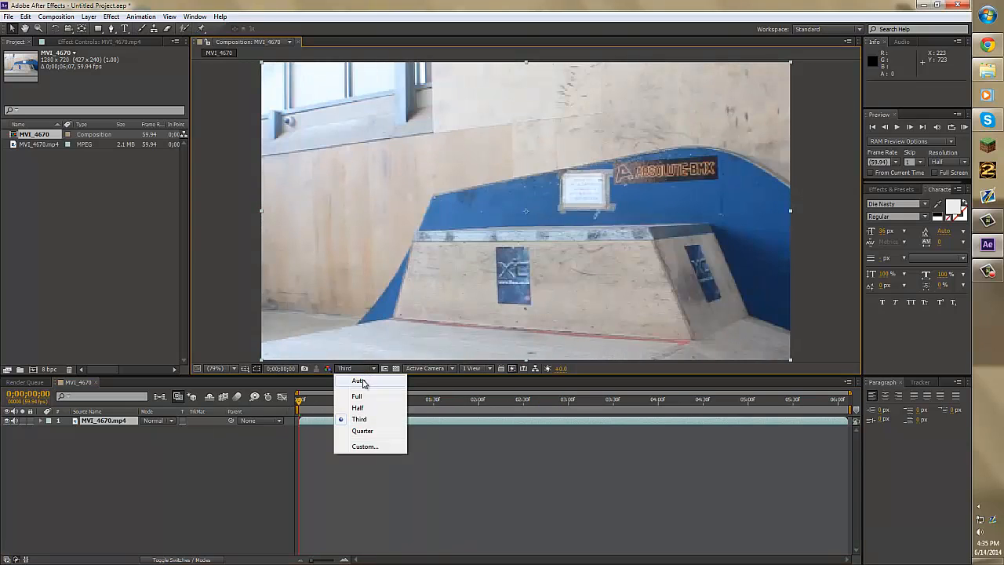
click(363, 420)
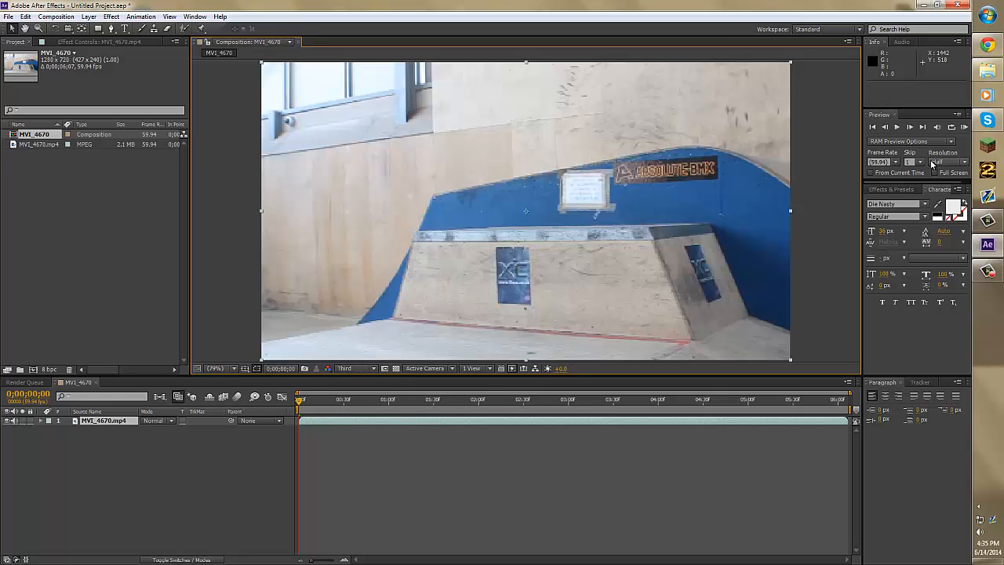
Check the RAM preview frame rate choices and set the preview to Skip 1 and Half resolution
click(940, 162)
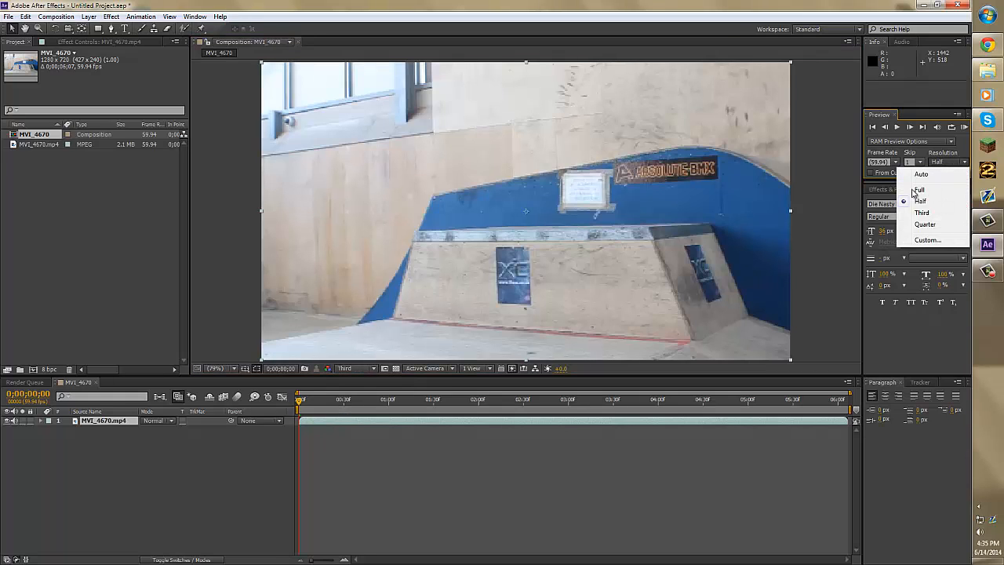
click(740, 460)
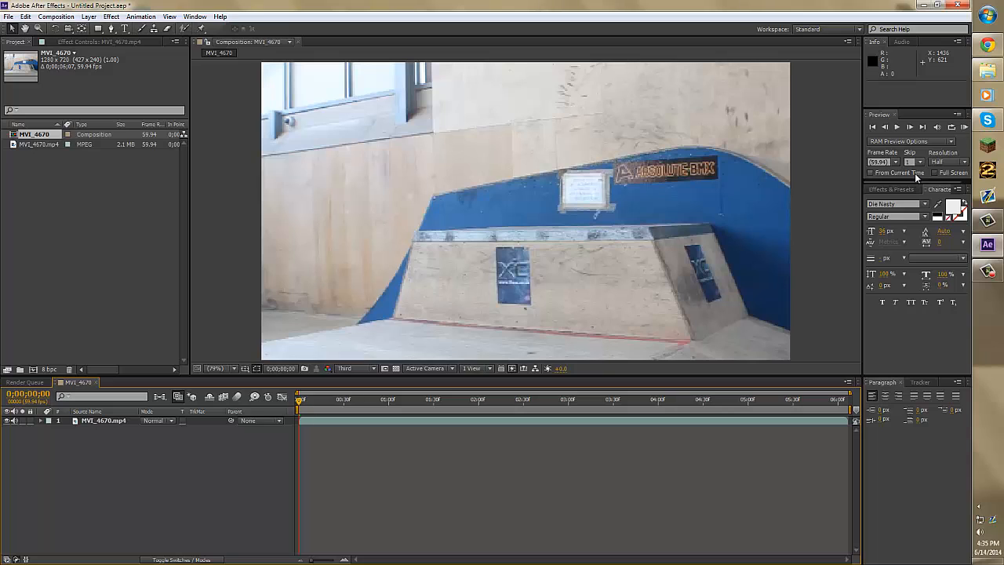
click(894, 160)
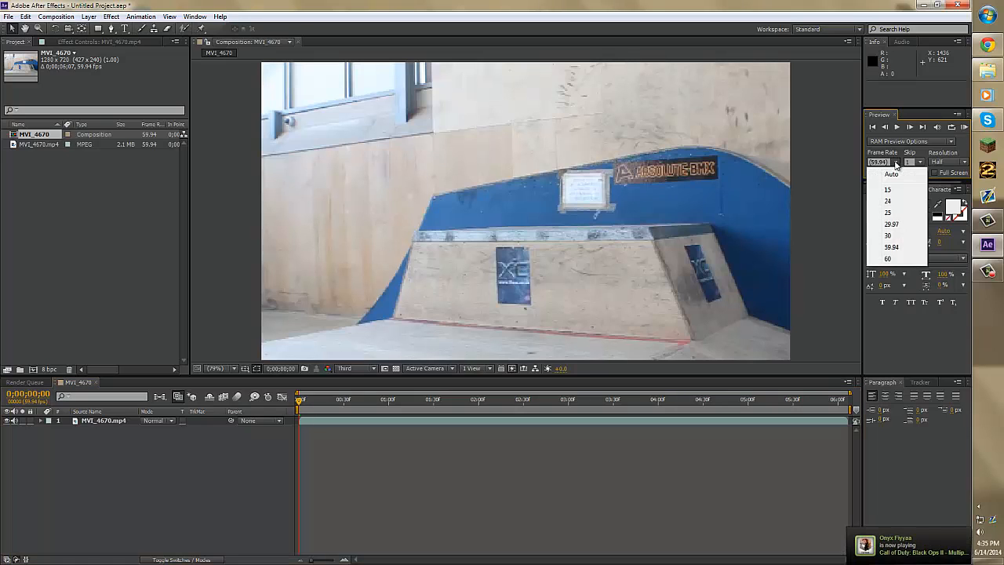
click(895, 162)
click(919, 162)
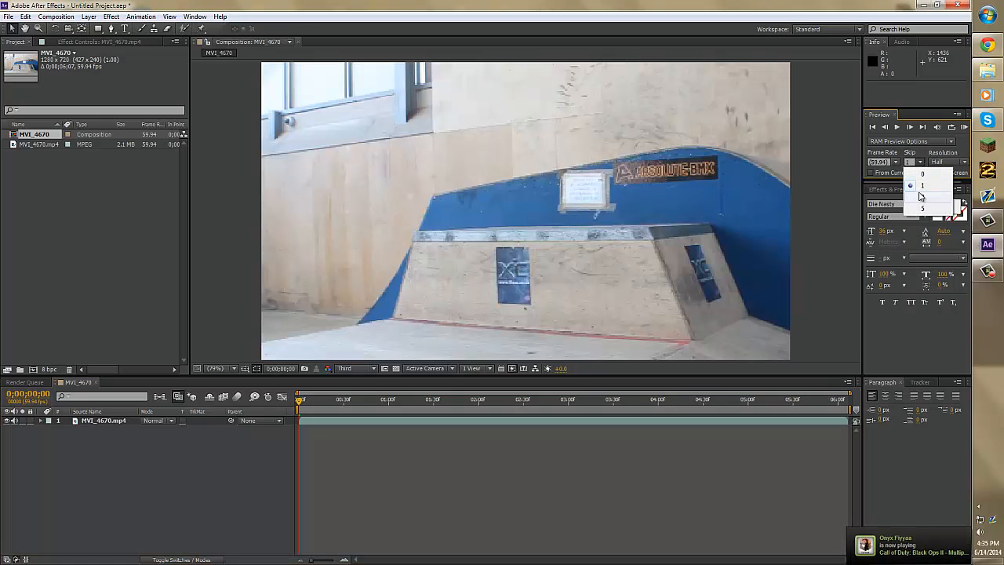
click(923, 186)
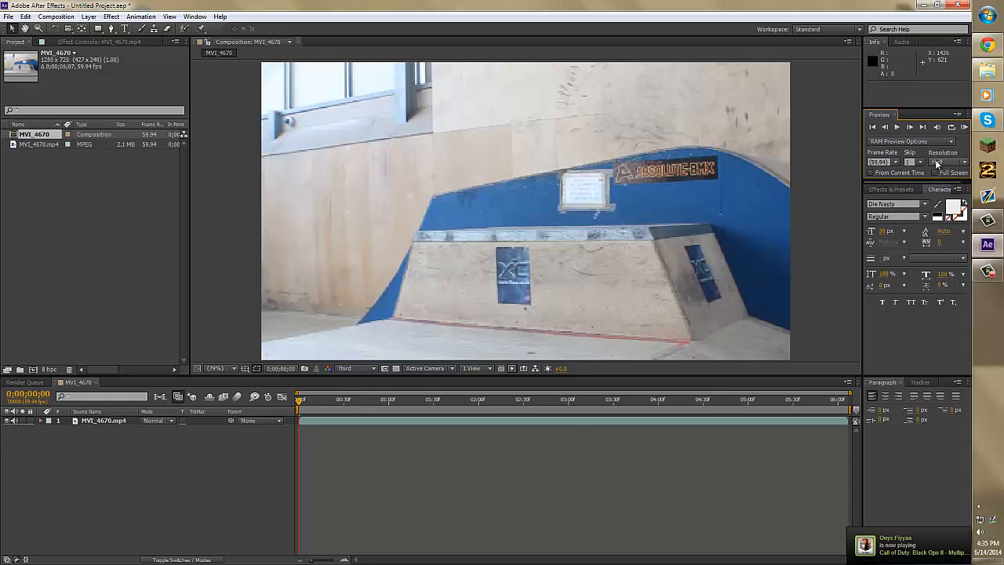
click(934, 162)
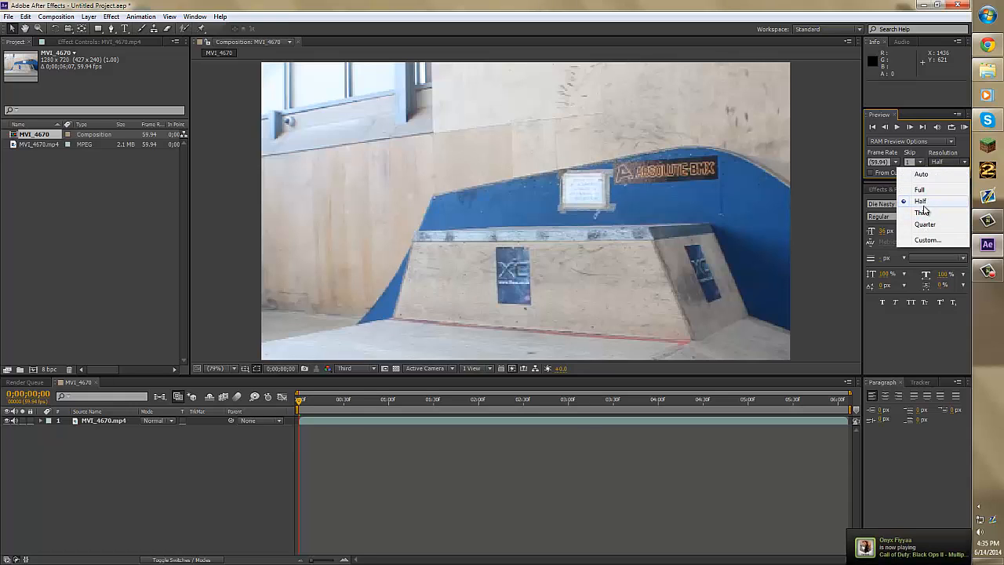
click(923, 202)
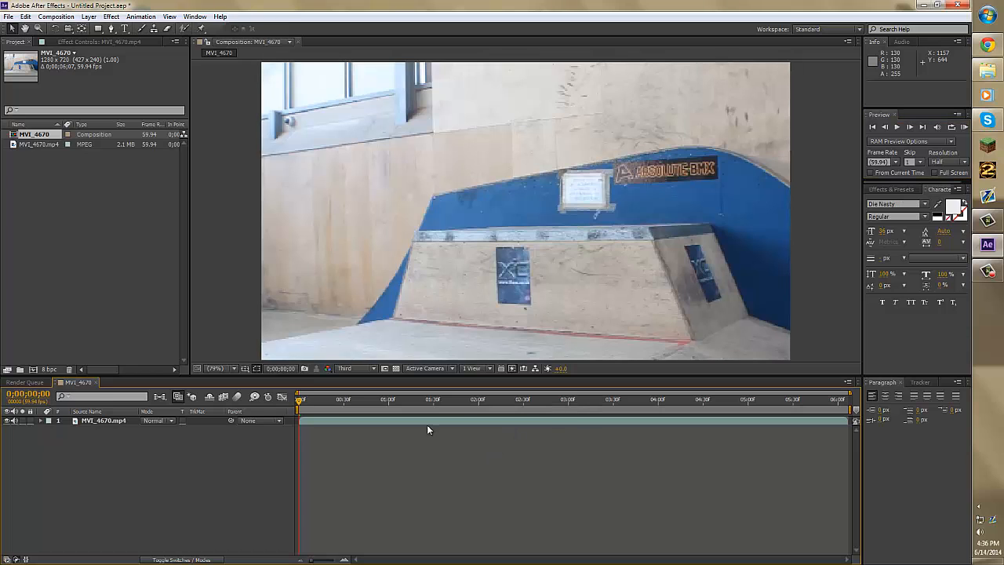
Scrub through the clip to about the 4-second mark and return to the first frame
drag(300, 402, 536, 401)
drag(664, 391, 662, 398)
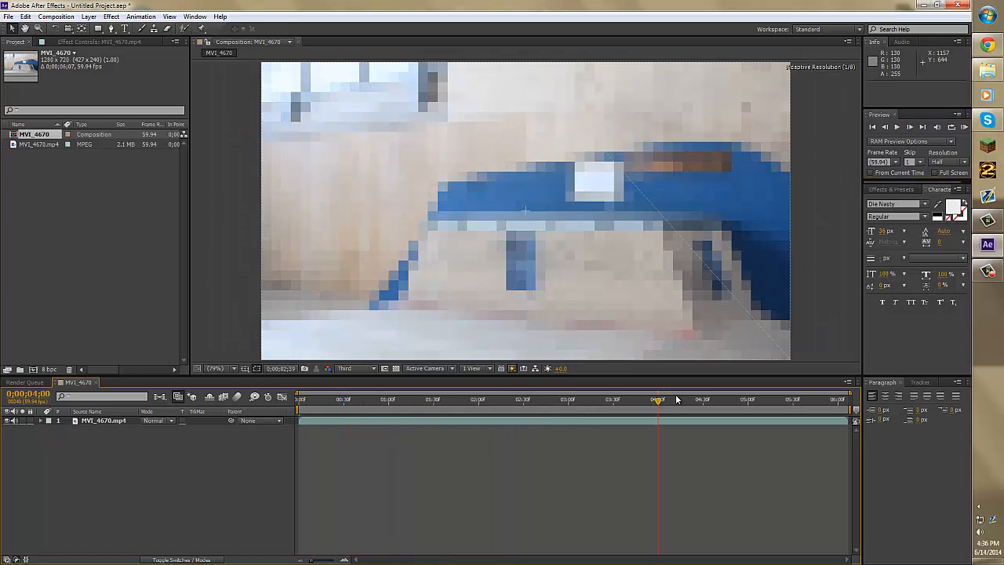
key(Home)
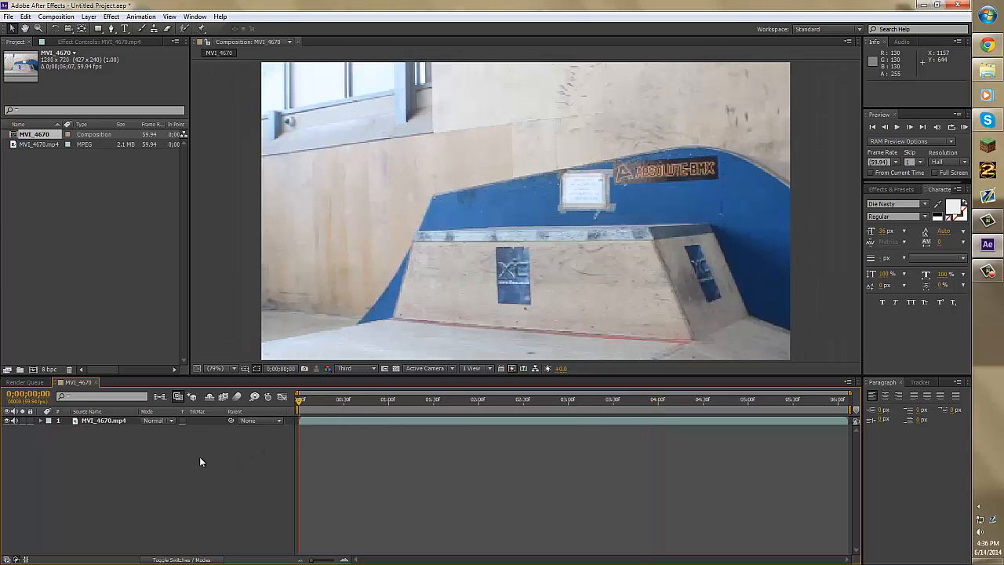
Apply the 3D Camera Tracker effect to the MVI_4670.mp4 layer and let it analyze the footage
click(80, 421)
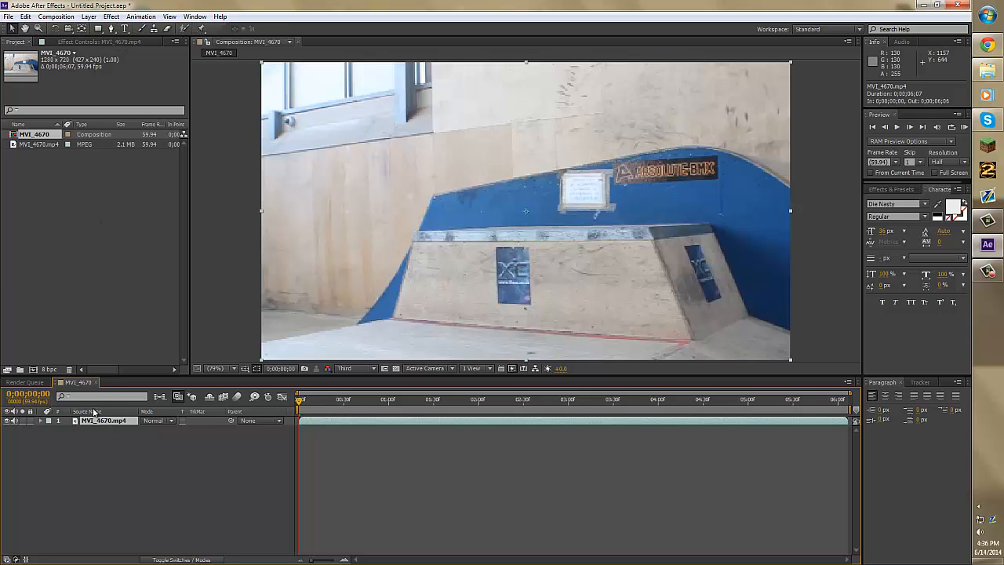
click(110, 17)
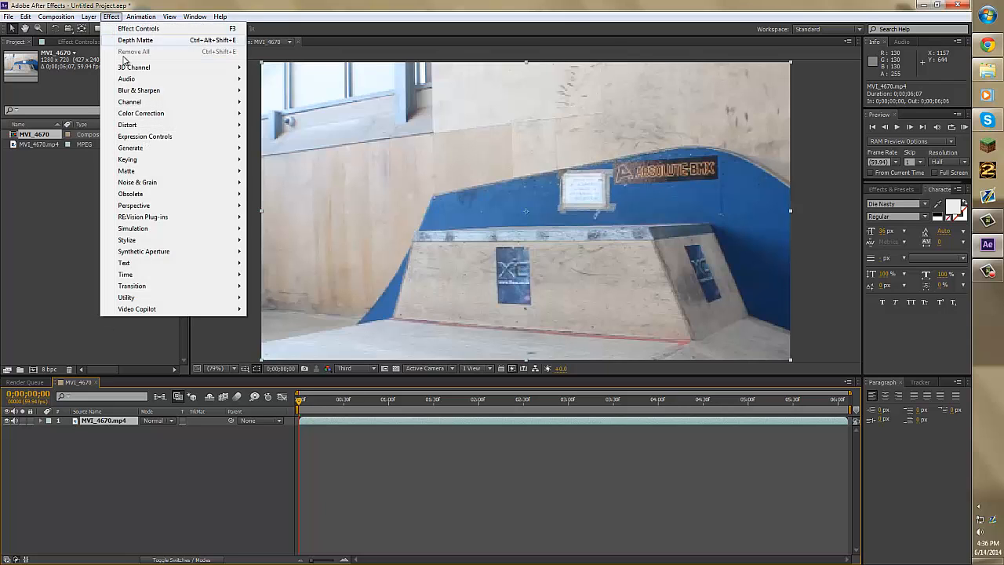
mouse_move(145, 205)
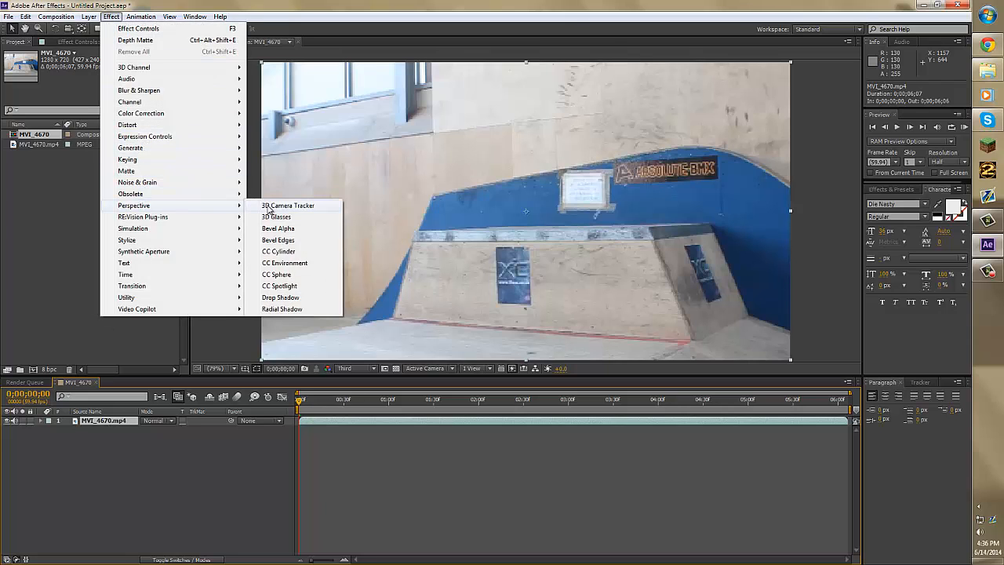
click(279, 206)
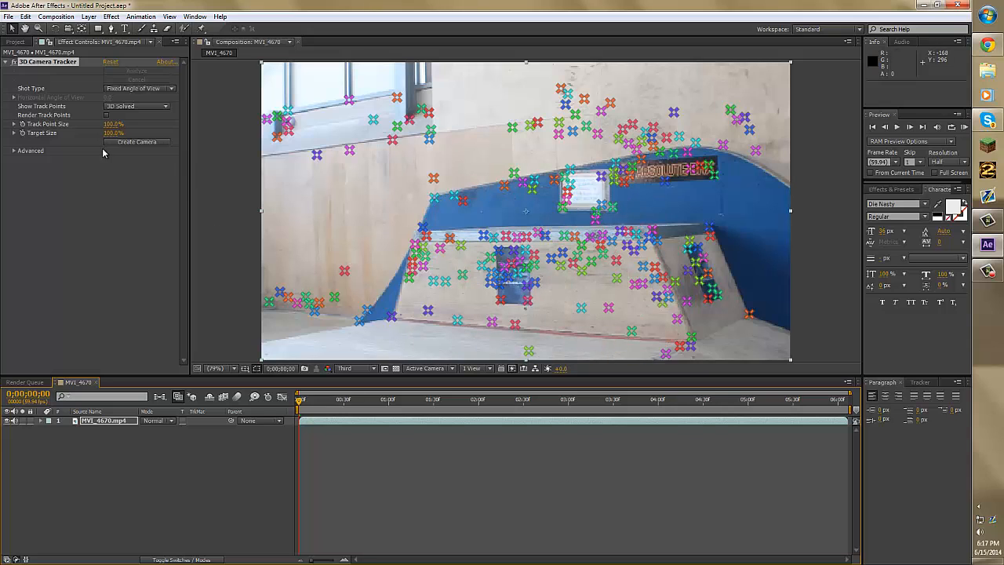
Set the 3D Camera Tracker's Track Point Size to 61% and Target Size to 50%
drag(110, 133, 93, 133)
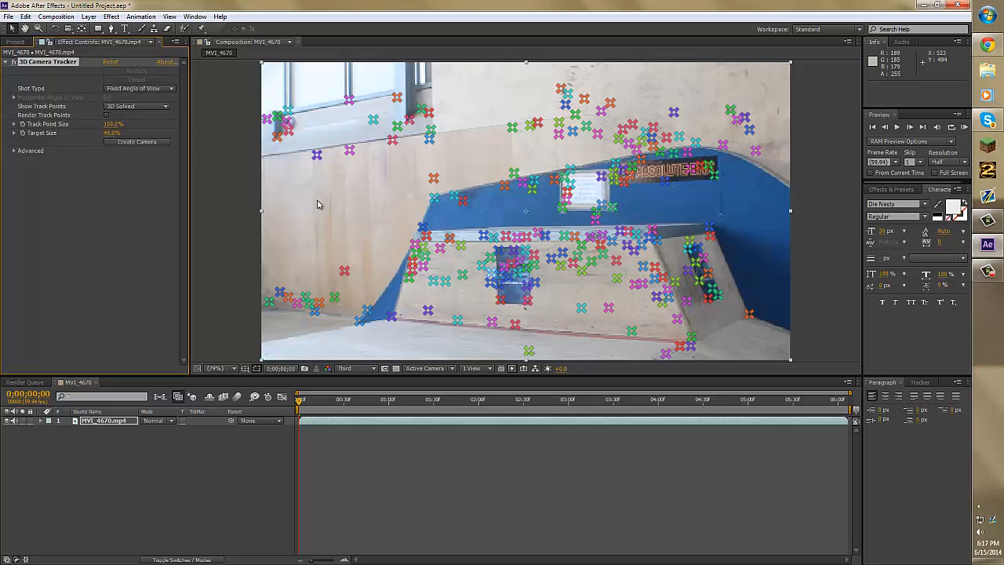
drag(103, 124, 79, 130)
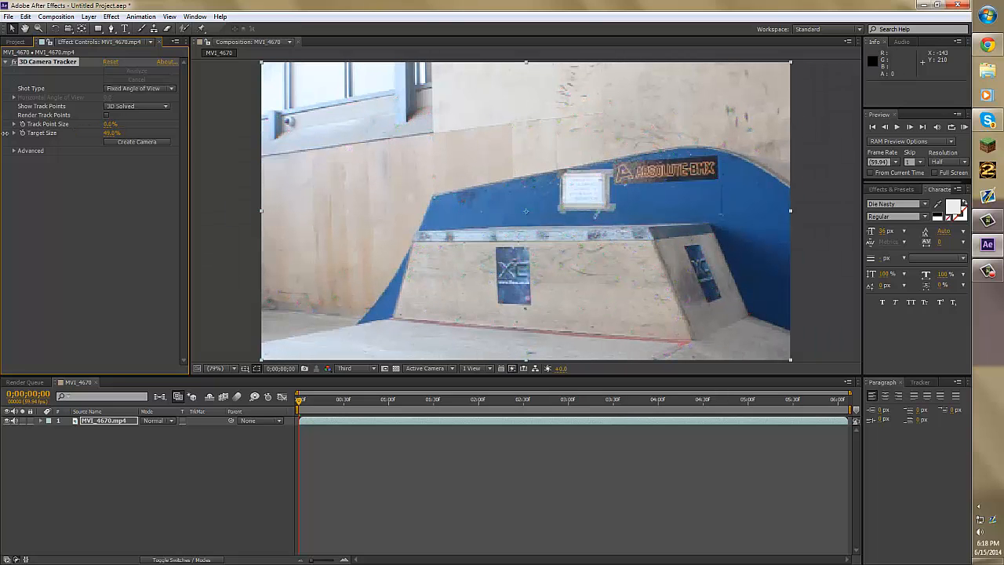
drag(5, 132, 30, 133)
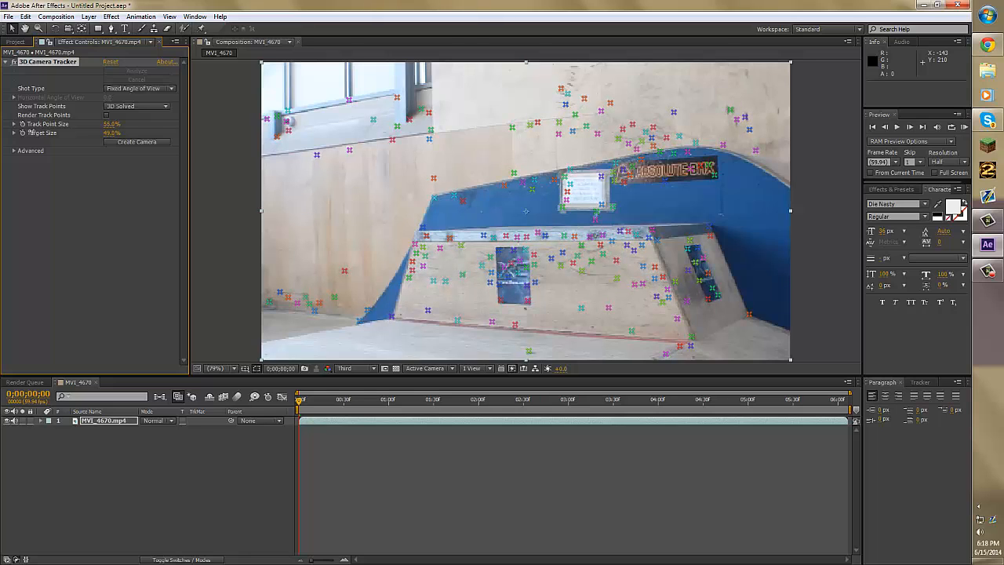
click(112, 132)
key(Return)
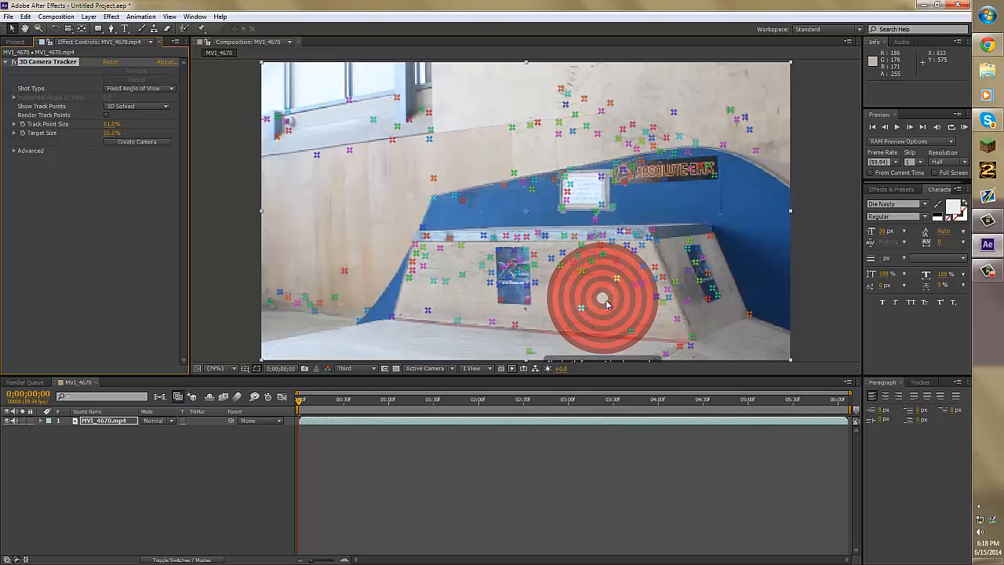
Create a text layer and tracker camera from the three track points around the poster on the ramp's front
click(515, 294)
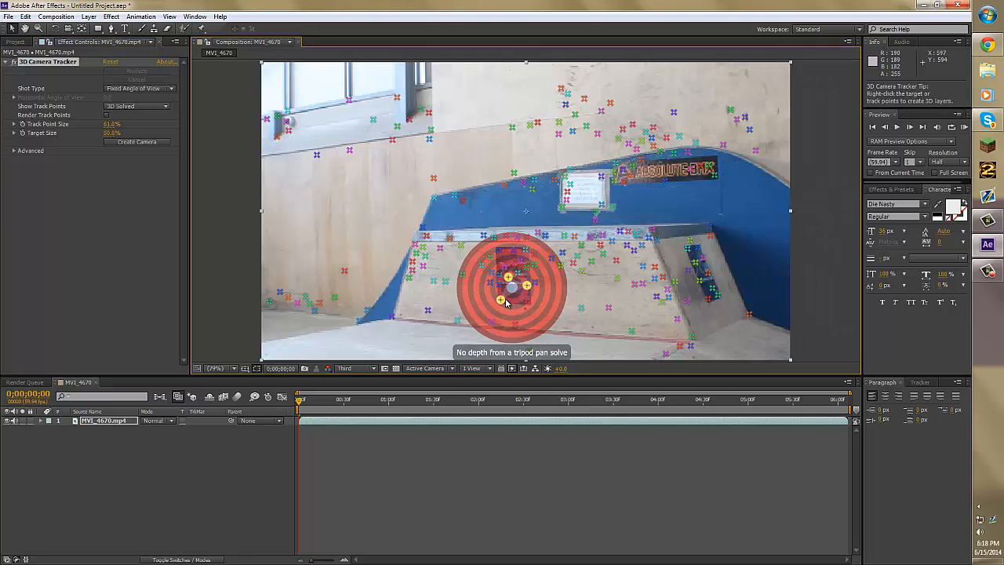
right_click(511, 289)
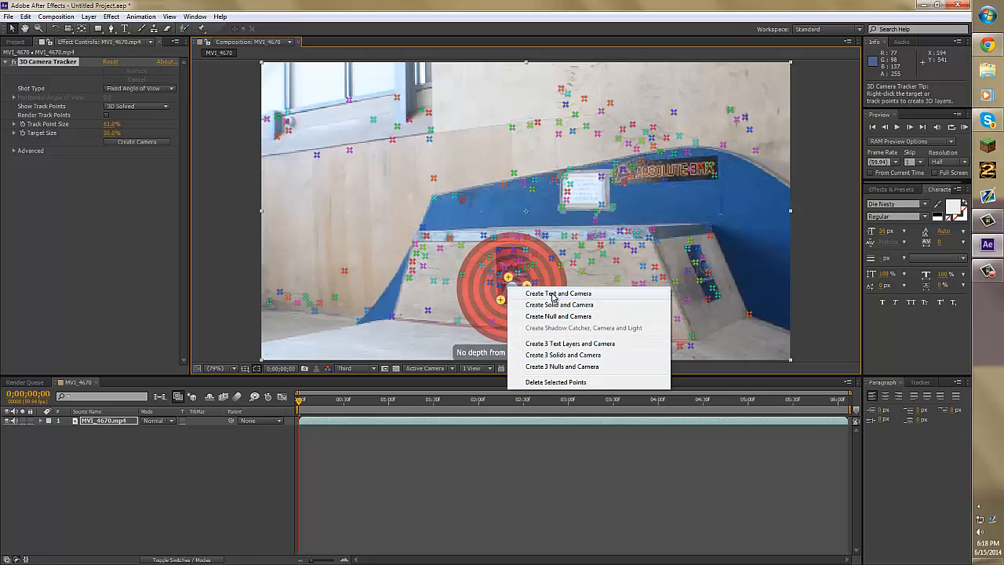
click(553, 292)
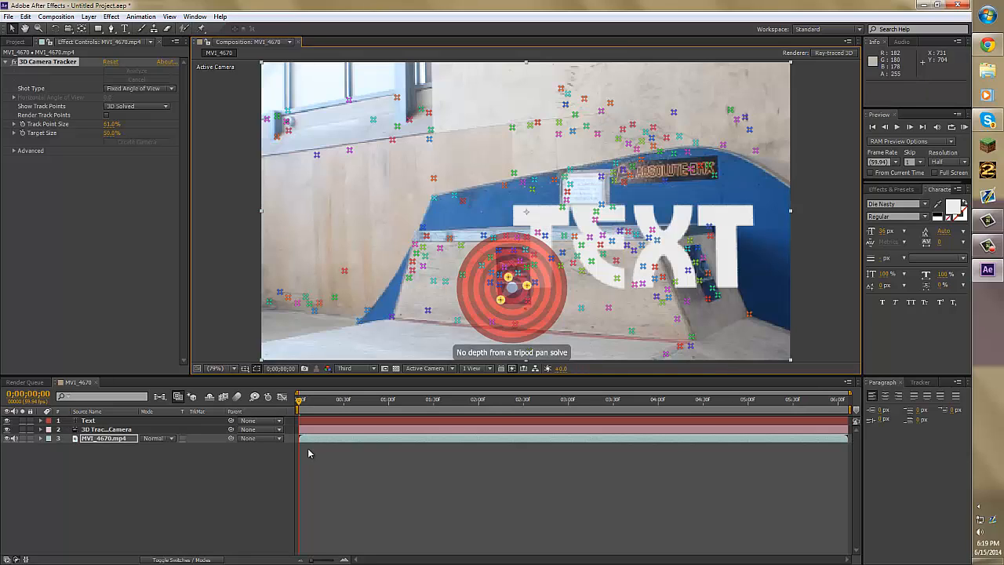
Move the text layer onto the front face of the ramp, at about 543, 452 in X and Y
click(106, 453)
click(98, 429)
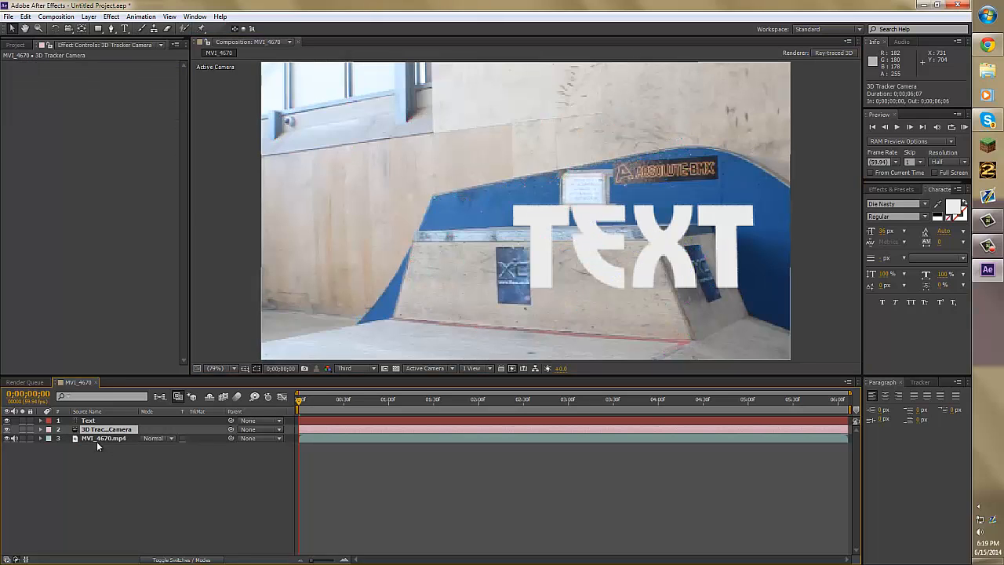
click(100, 421)
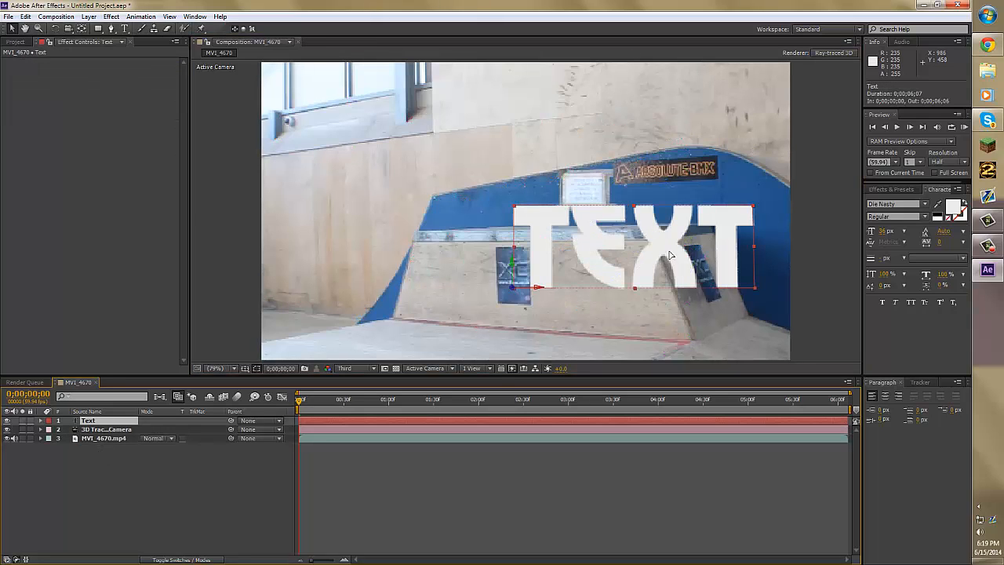
drag(630, 267, 547, 297)
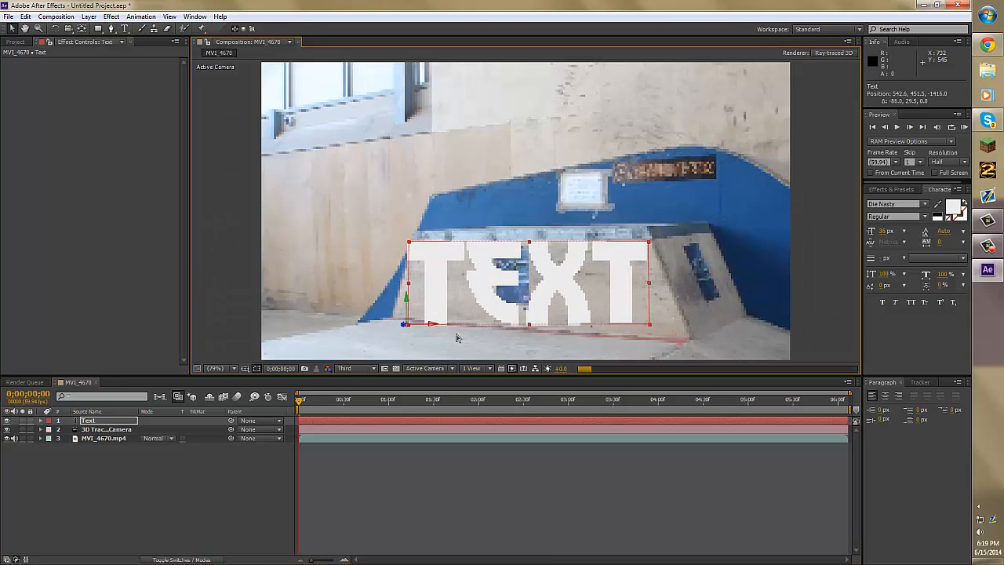
Reselect the text layer and nudge it slightly up and right on the ramp face, to about 548, 446
click(572, 331)
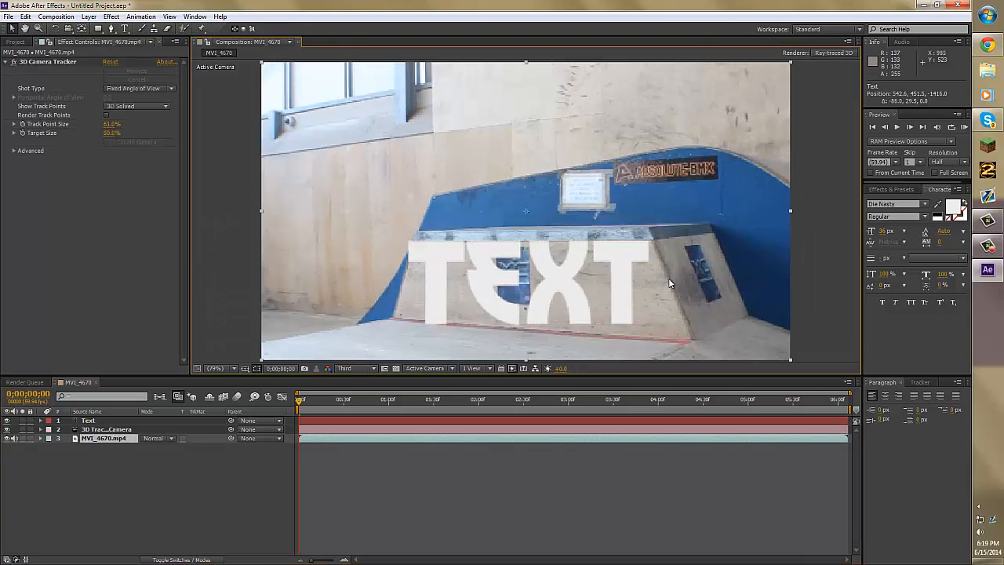
drag(589, 281, 589, 282)
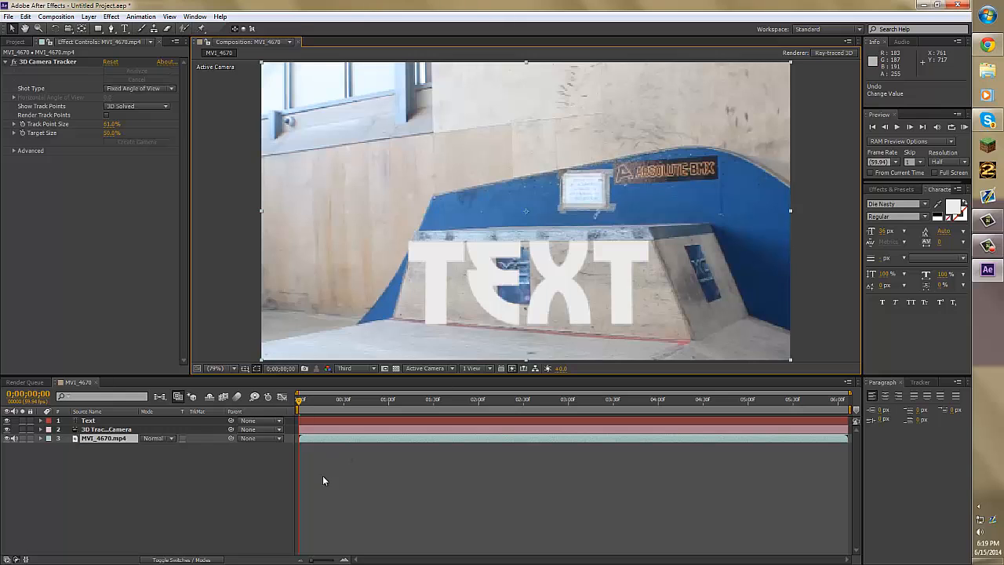
click(199, 473)
click(528, 290)
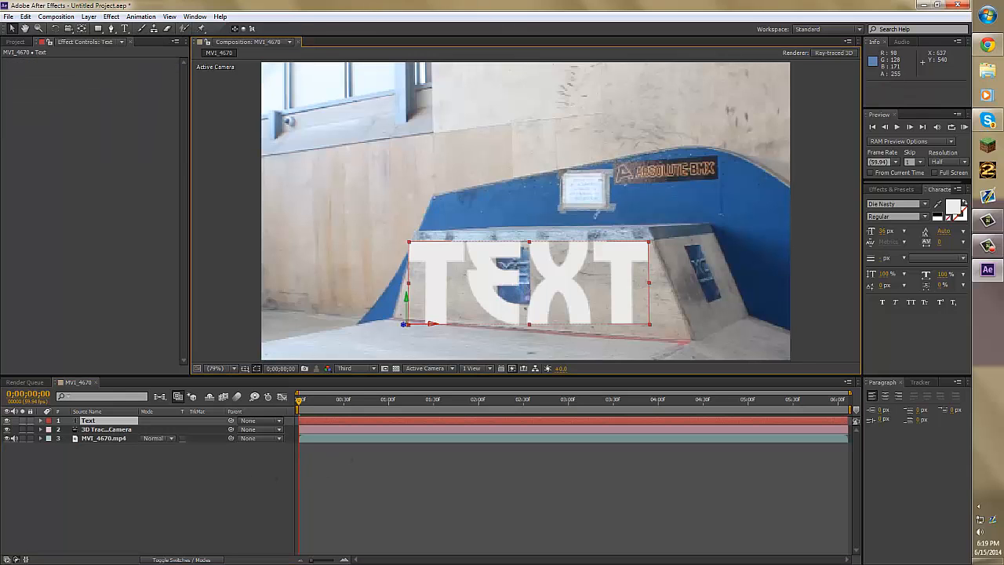
drag(528, 290, 530, 283)
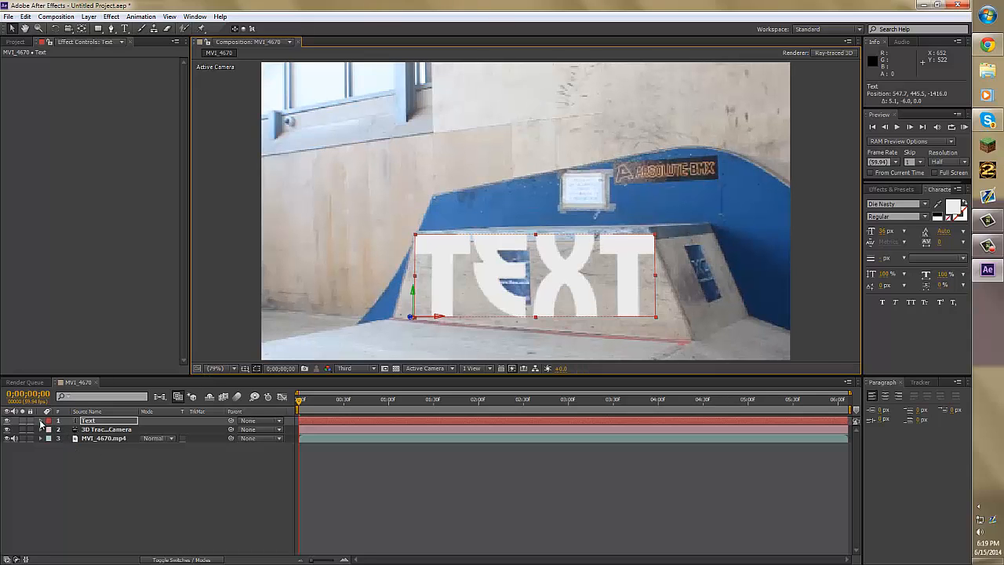
Reveal the text layer's transform properties and scale the layer to 205% on all axes
click(42, 421)
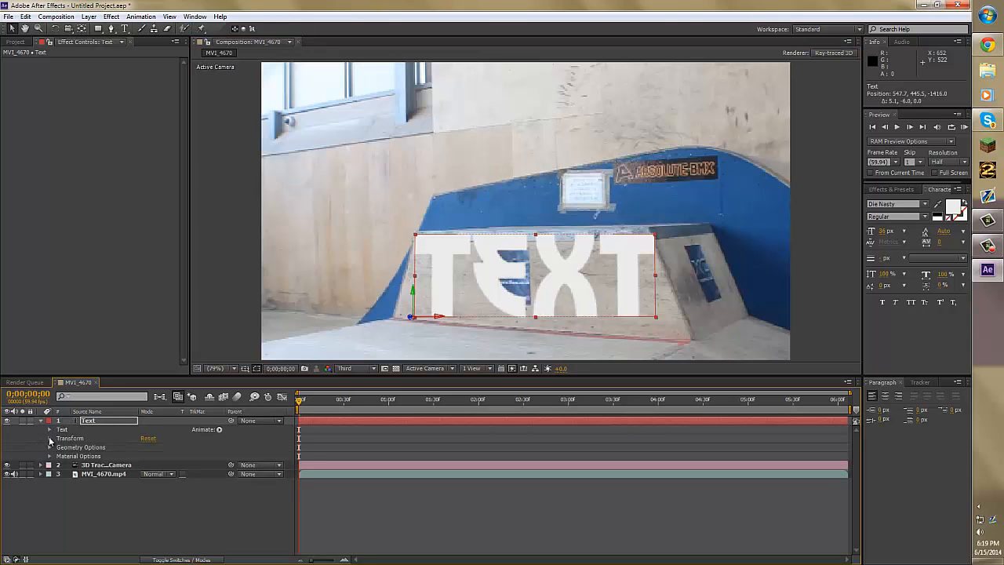
click(50, 439)
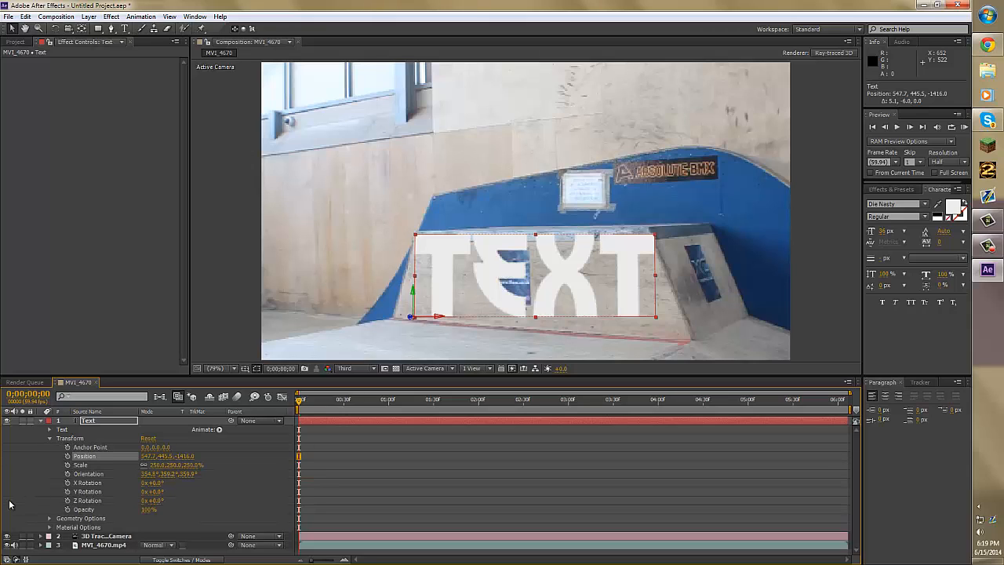
click(35, 497)
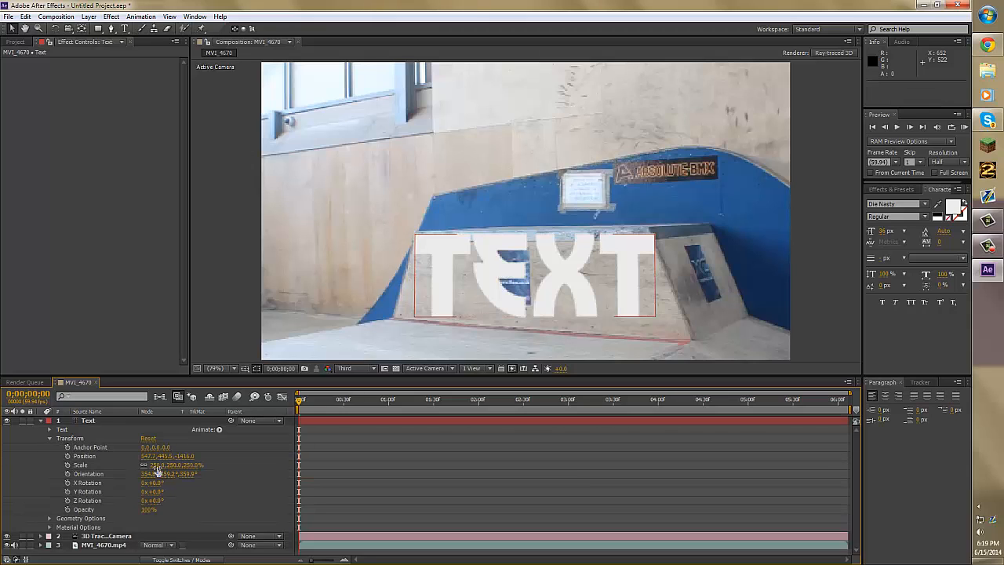
drag(157, 464, 158, 487)
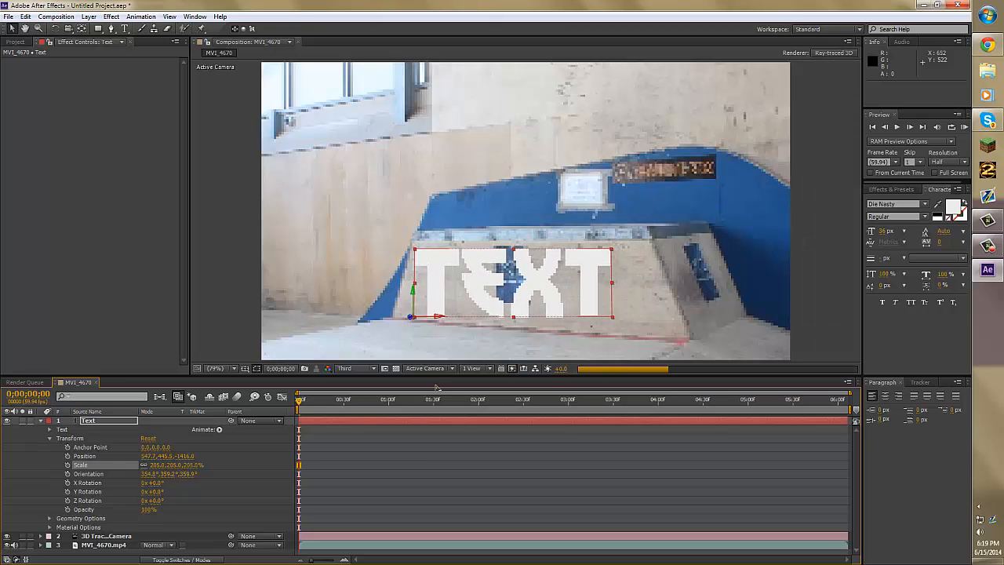
Select all the TEXT characters with the Type tool and set their vertical scale to 100%
click(125, 29)
double_click(557, 305)
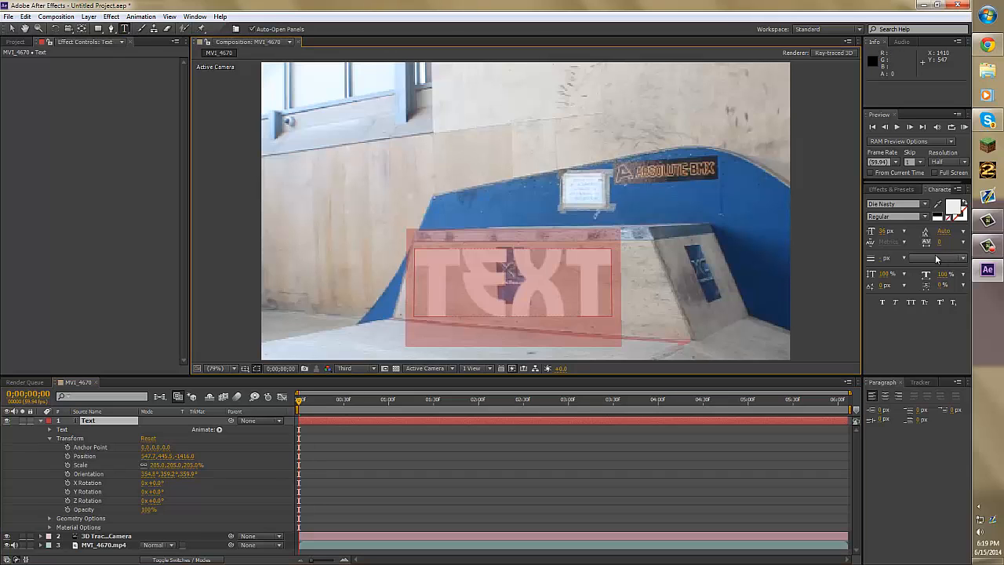
mouse_move(884, 274)
mouse_down()
mouse_move(884, 294)
mouse_move(887, 281)
mouse_up()
click(885, 273)
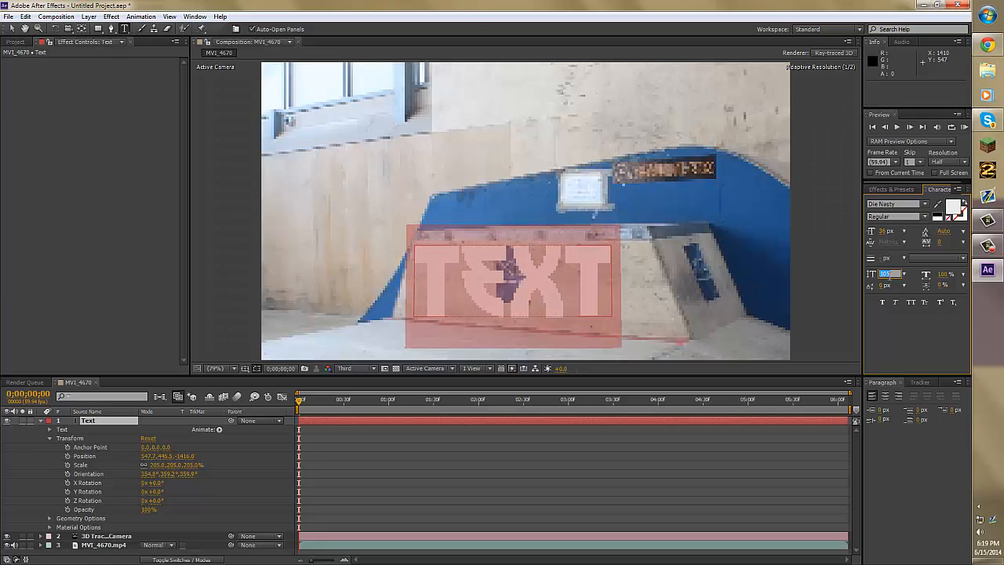
text(100)
key(Return)
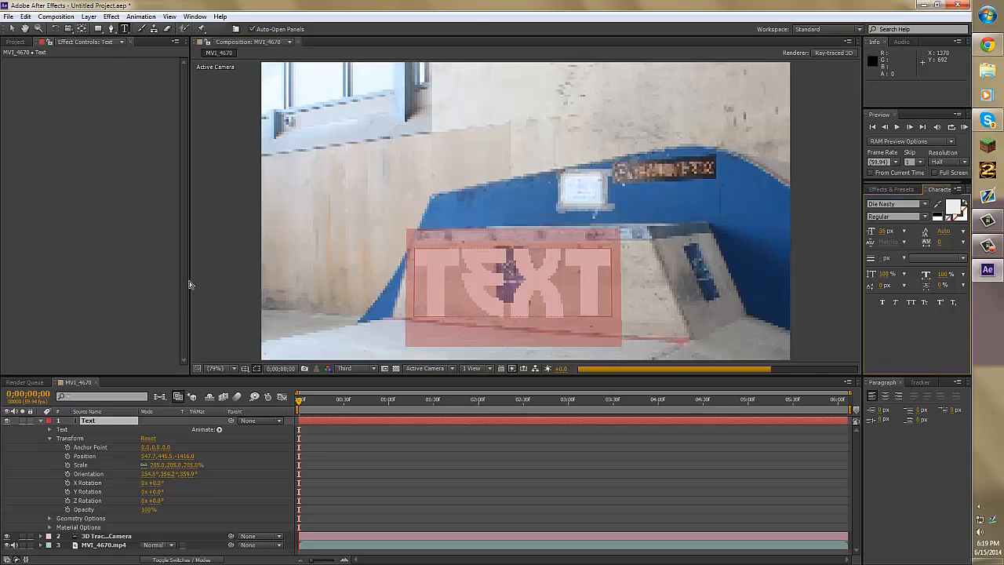
click(925, 203)
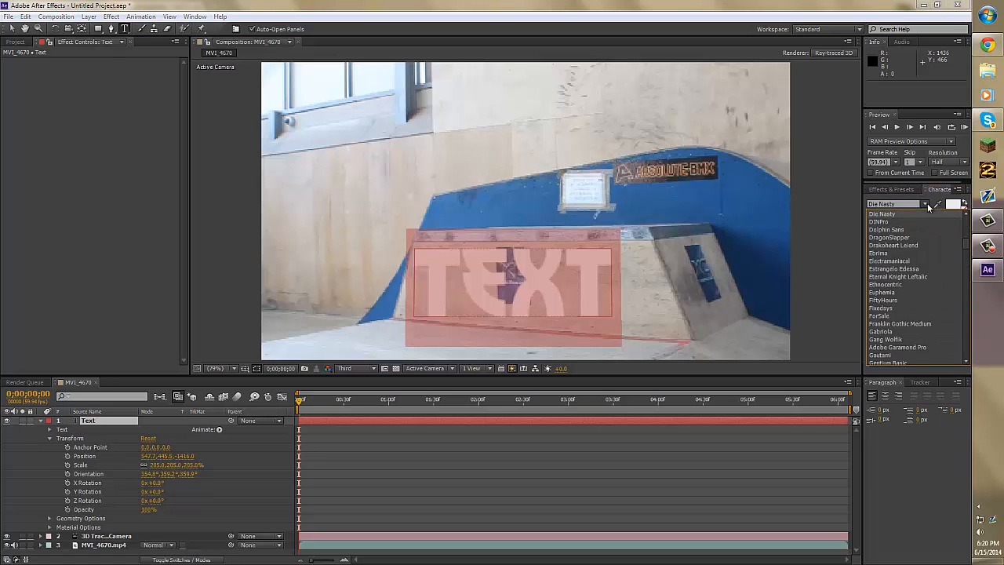
click(911, 212)
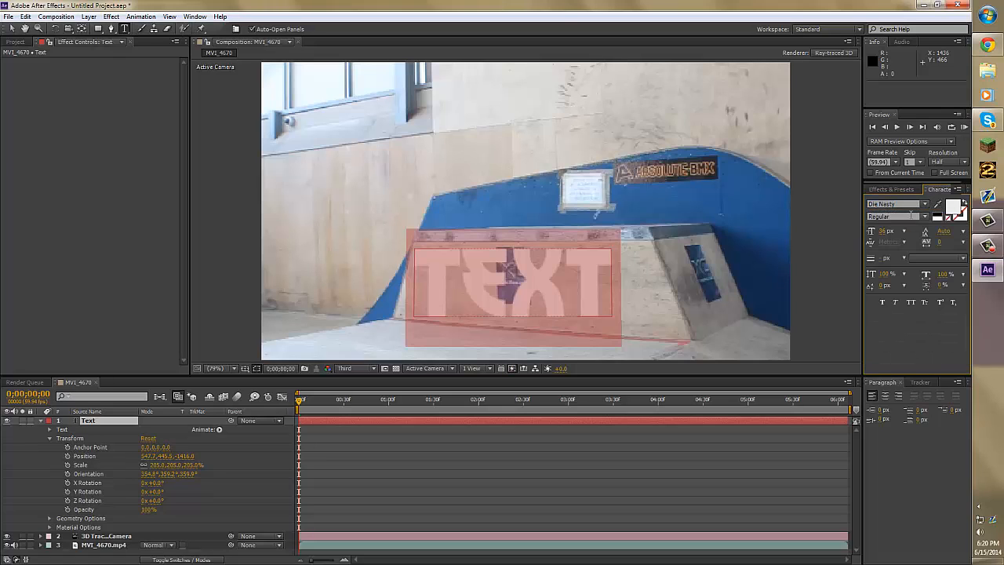
click(926, 216)
click(926, 218)
click(925, 218)
click(926, 218)
Set the TEXT characters to a 35 px font size, 91% vertical scale and 120% horizontal scale
drag(883, 235, 883, 229)
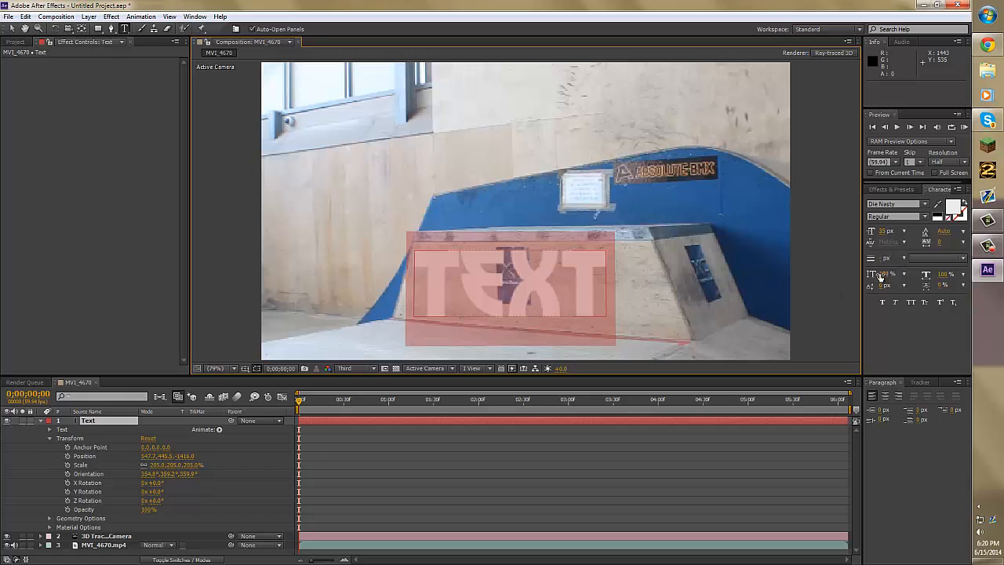
drag(881, 274, 881, 273)
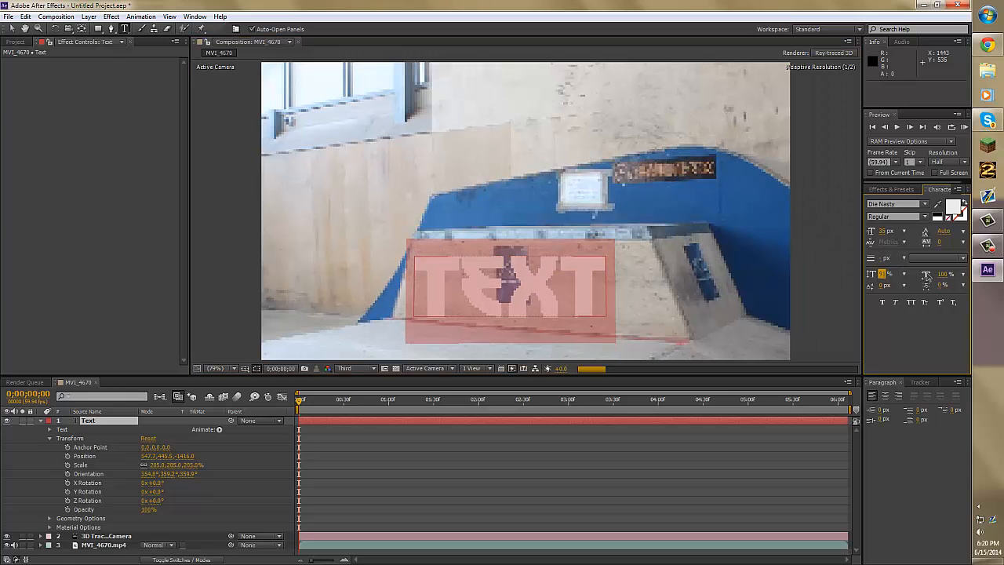
mouse_move(942, 273)
mouse_down()
mouse_move(944, 226)
mouse_move(945, 268)
mouse_up()
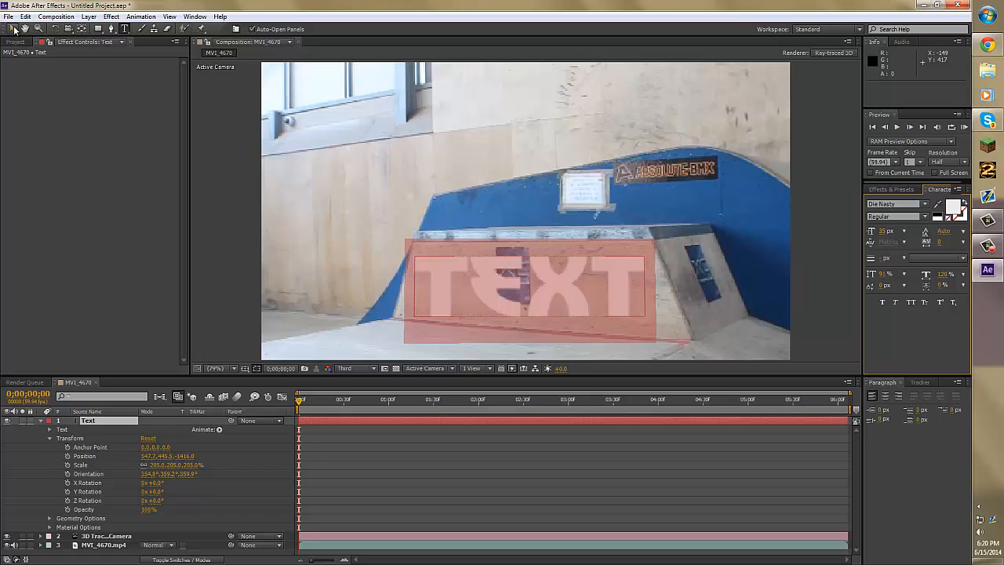
Move the text layer slightly up and right on the ramp face, to about 551, 441 in X and Y
click(11, 28)
drag(533, 292, 537, 288)
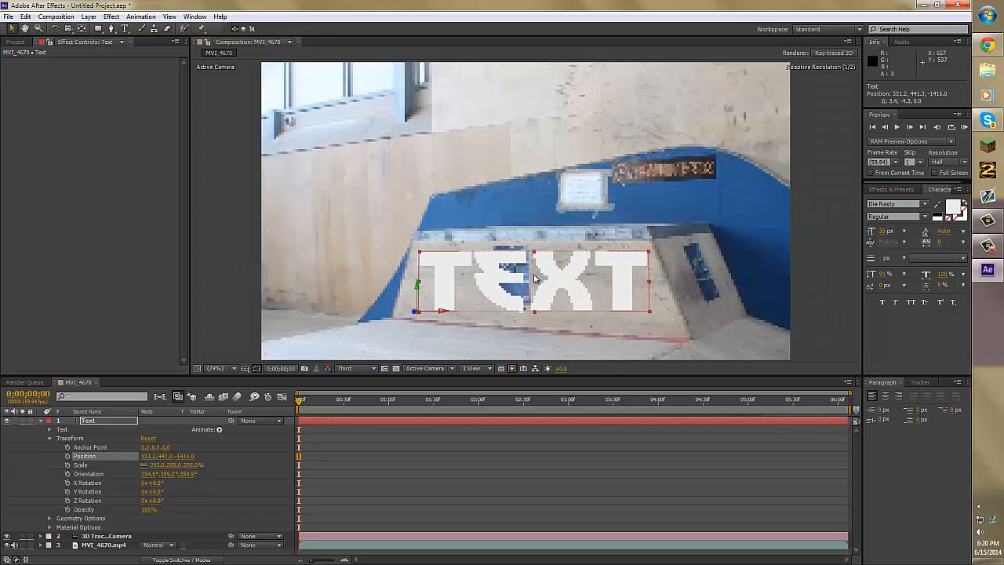
click(386, 322)
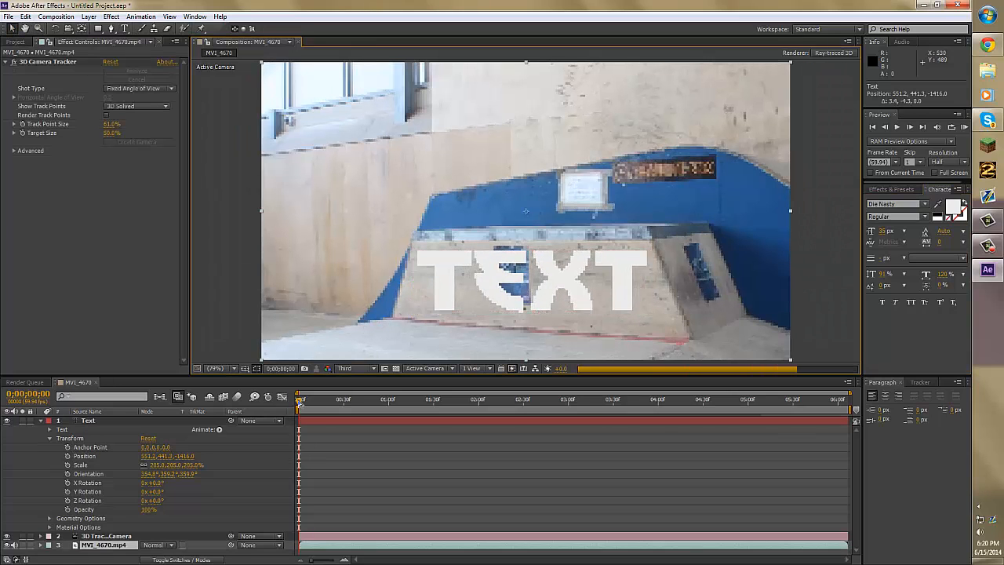
Play and scrub through the clip, including a RAM preview, to check how the text follows the ramp
key(shift+Page_Down)
key(space)
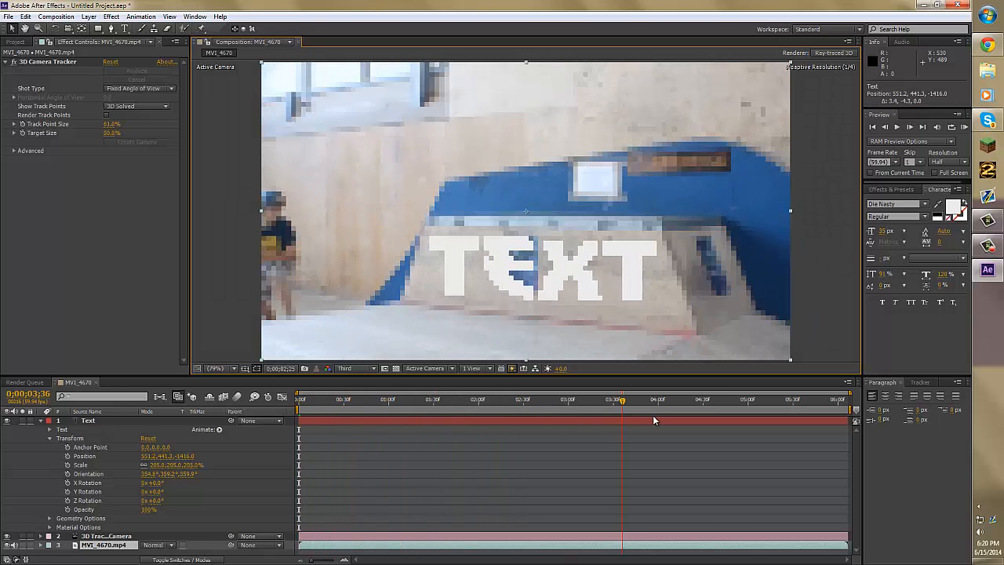
drag(569, 406, 299, 406)
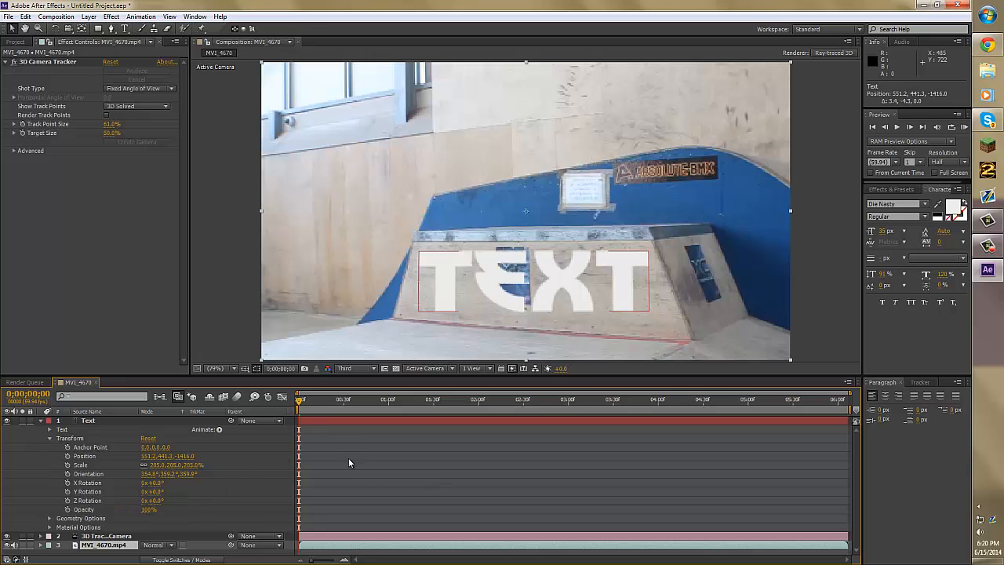
click(963, 126)
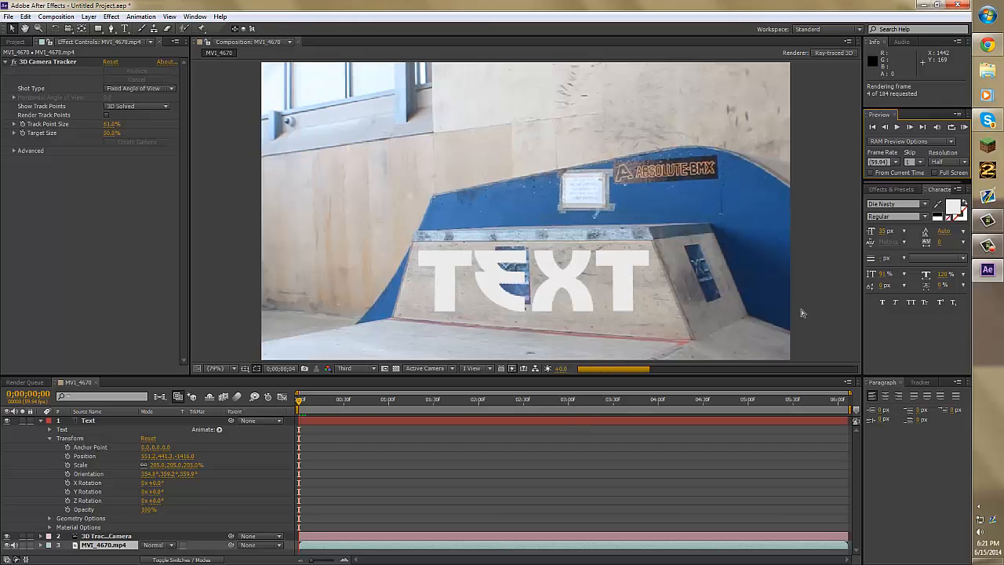
key(space)
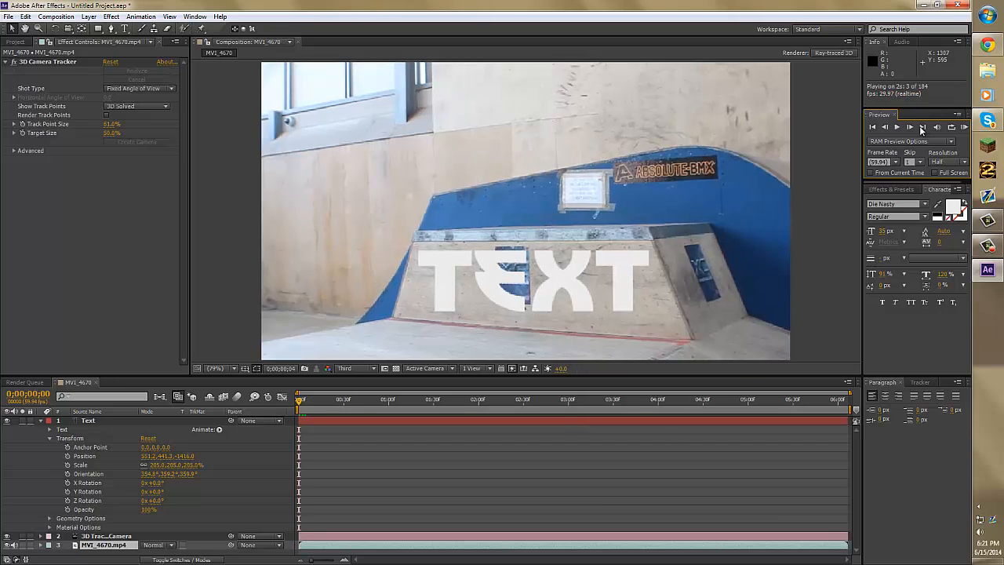
click(896, 126)
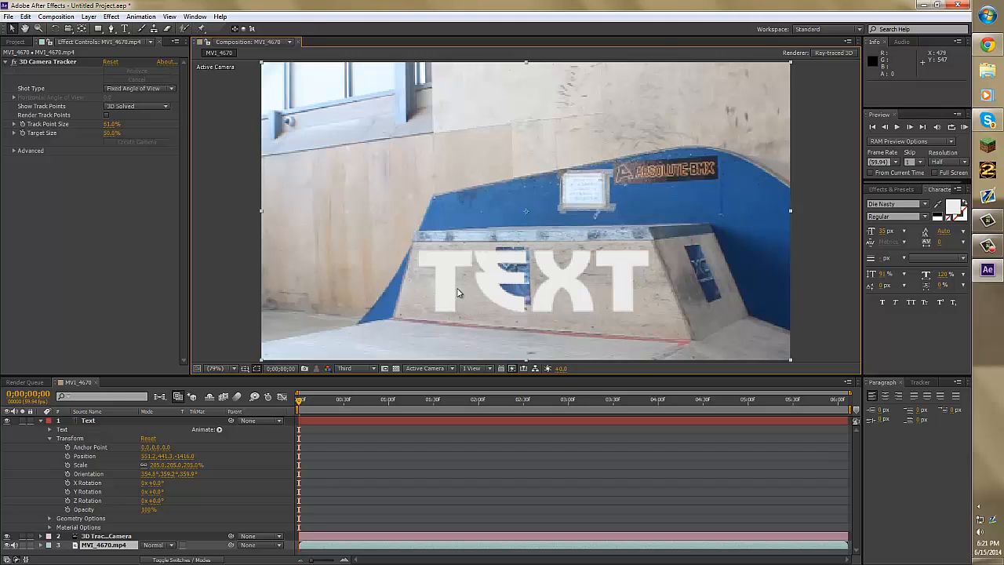
Try tilting the text layer about its X axis, returning X Rotation to 0°
click(79, 423)
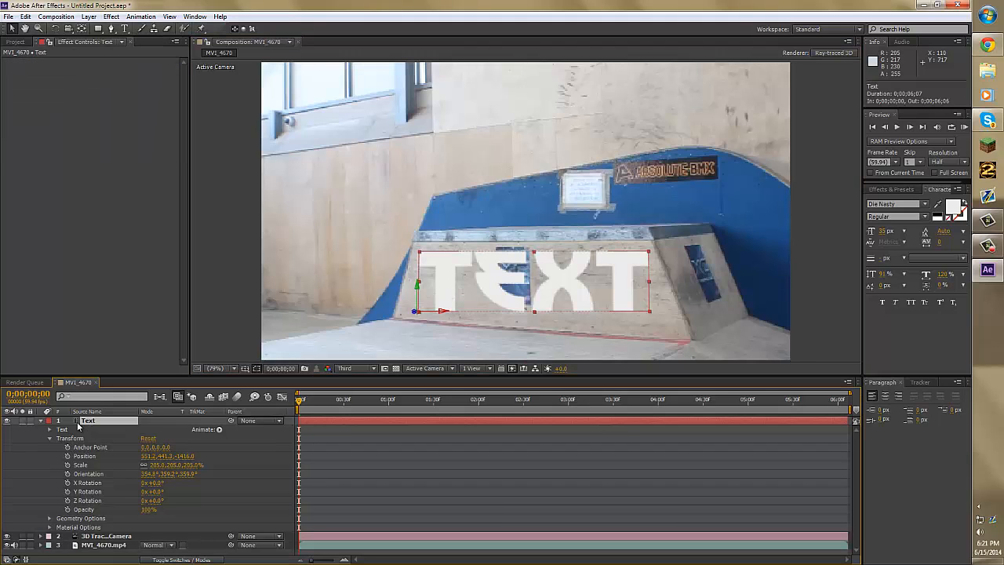
drag(155, 481, 177, 367)
click(155, 482)
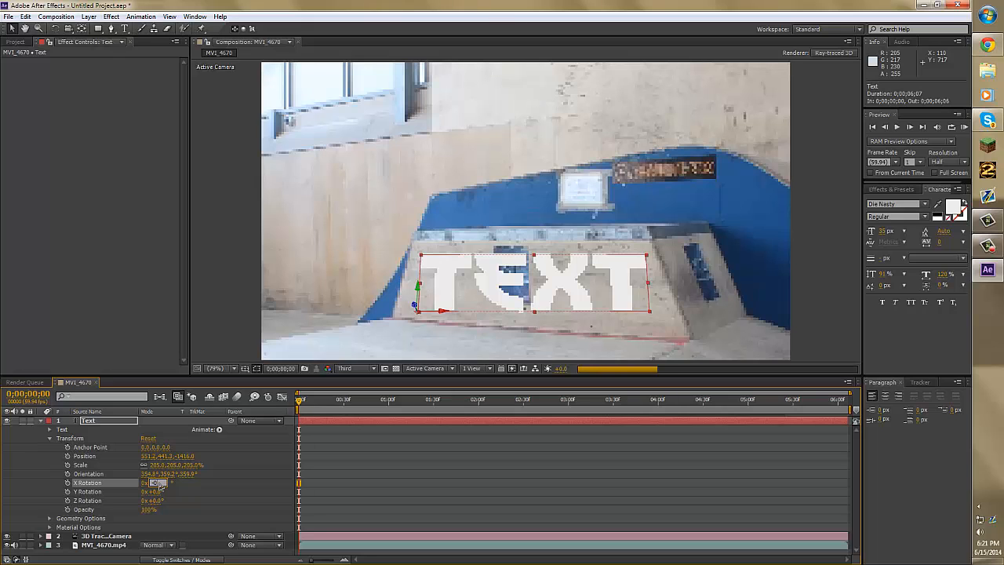
key(Return)
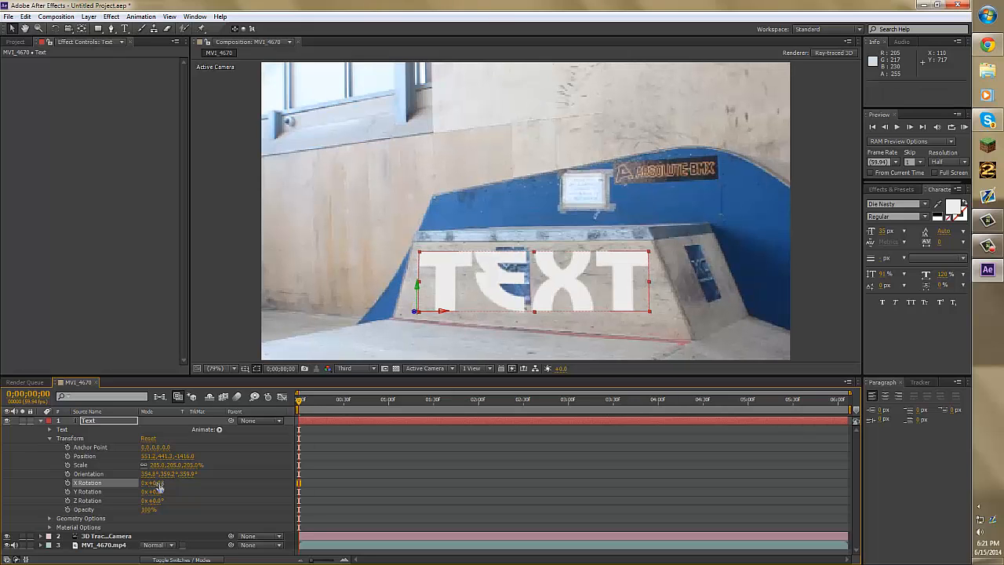
Set the text layer's Y Rotation to 15° and its Z Rotation to 2°
drag(157, 494, 248, 494)
mouse_move(151, 431)
mouse_down()
mouse_move(158, 500)
mouse_move(161, 488)
mouse_up()
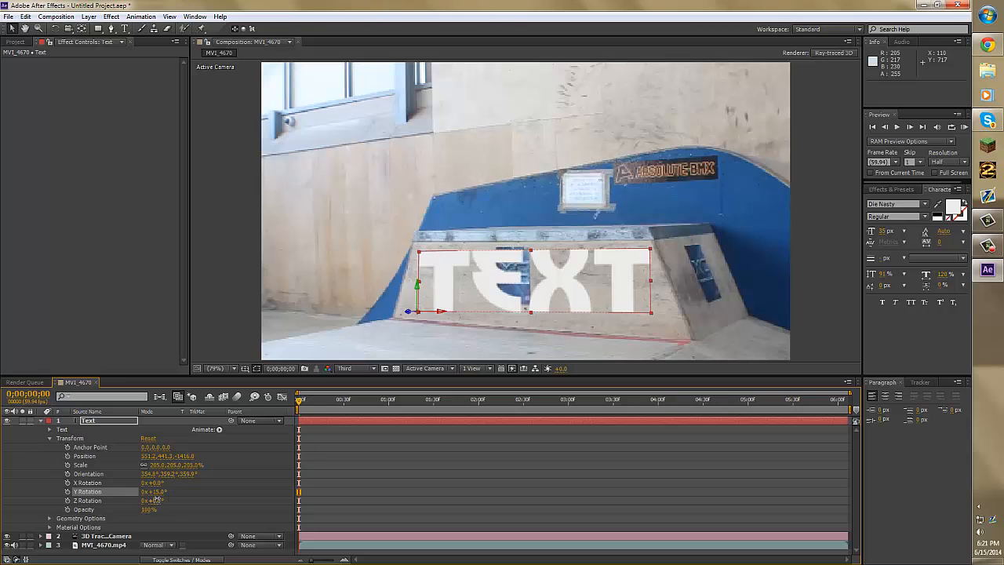
drag(156, 499, 158, 500)
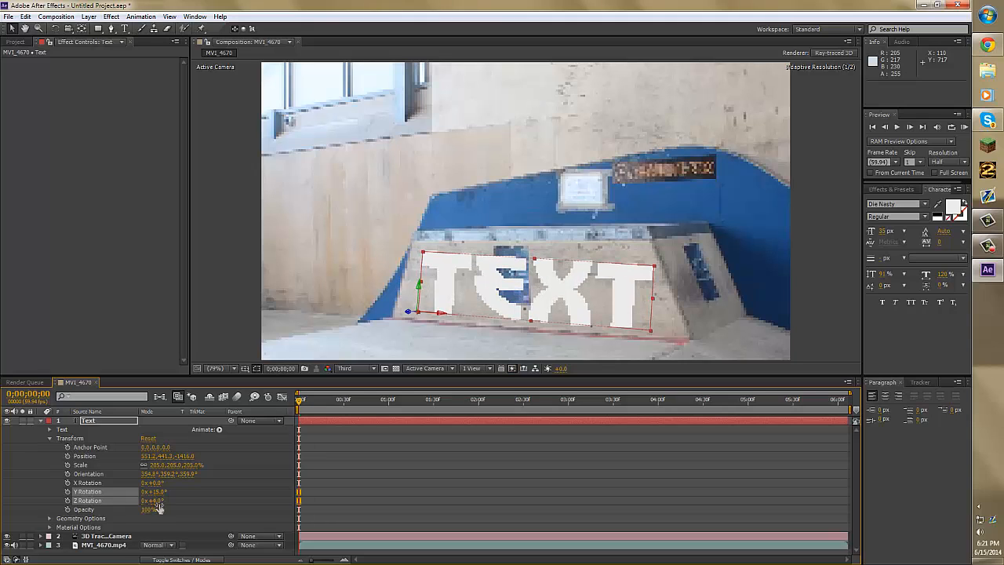
click(159, 501)
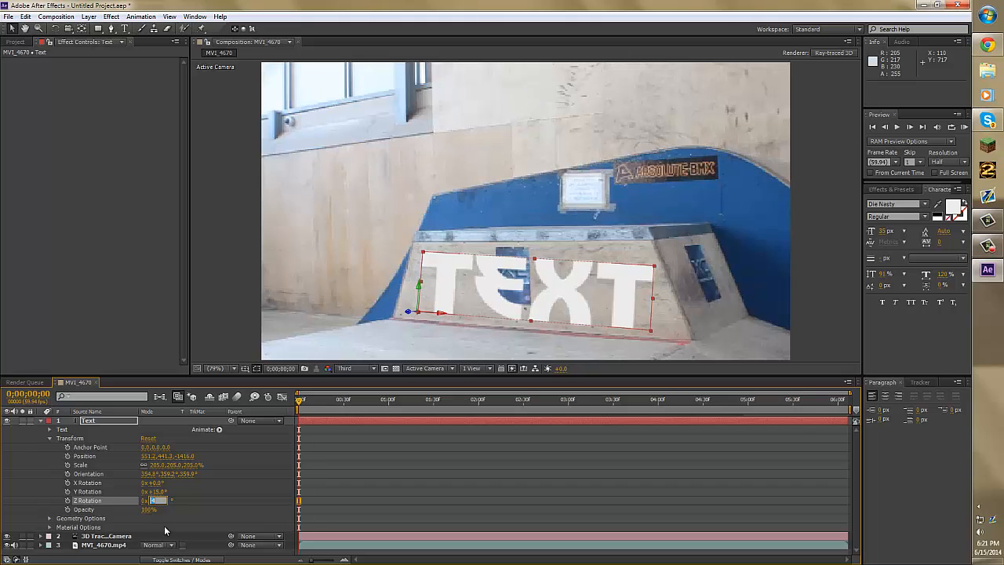
text(2)
key(Return)
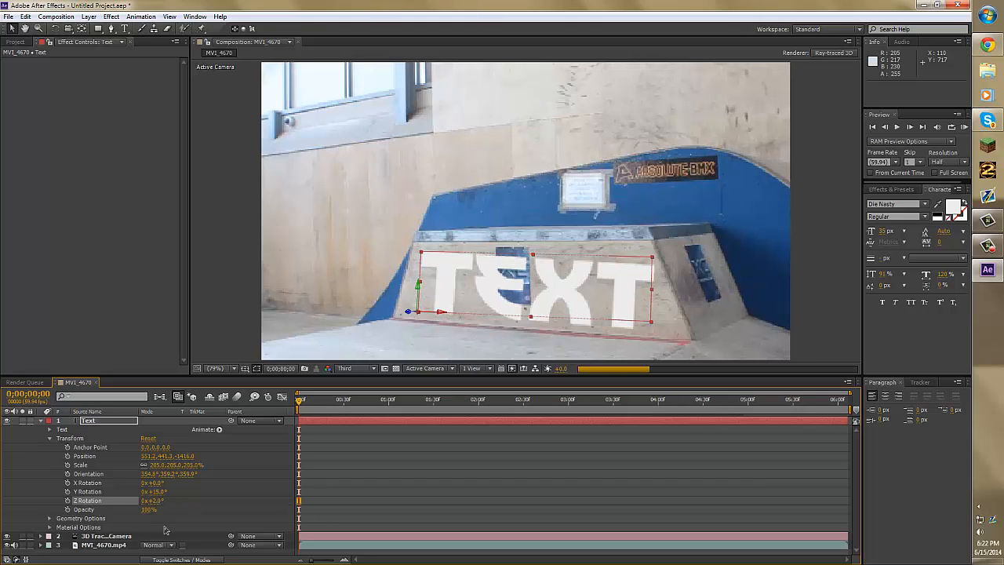
click(726, 345)
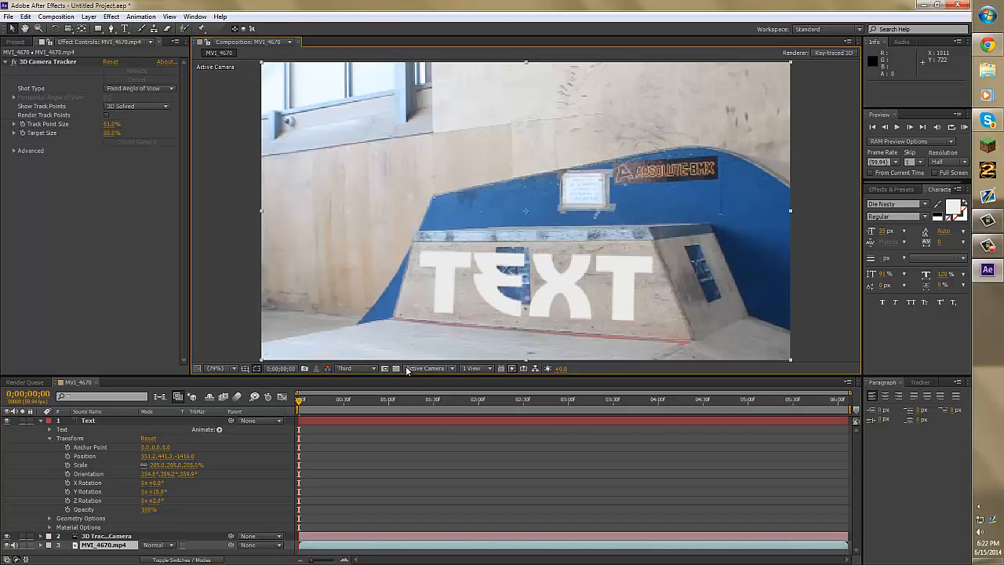
Reduce the text layer's Z Rotation to 1° so it lines up with the ramp face
click(182, 499)
click(157, 500)
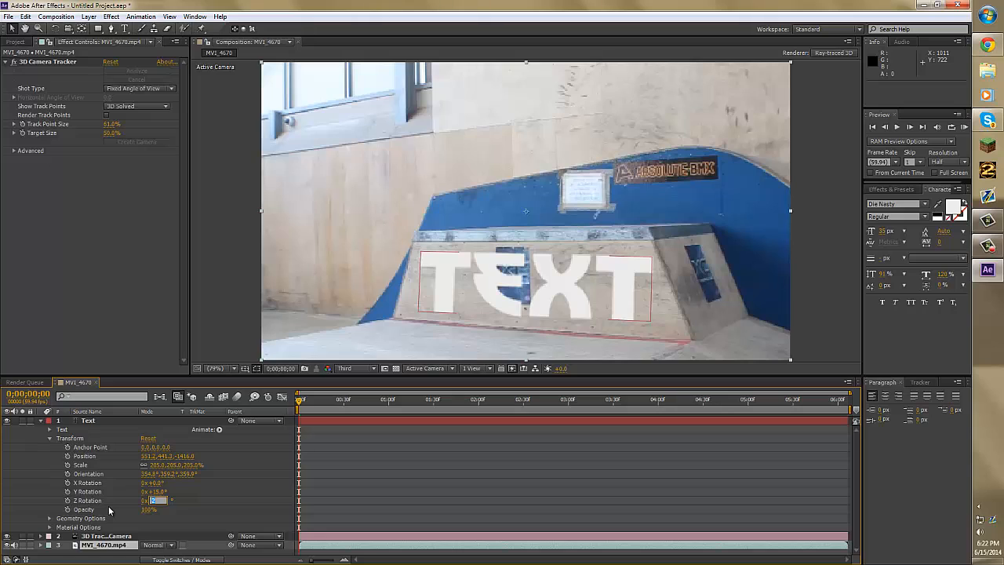
text(1)
key(Return)
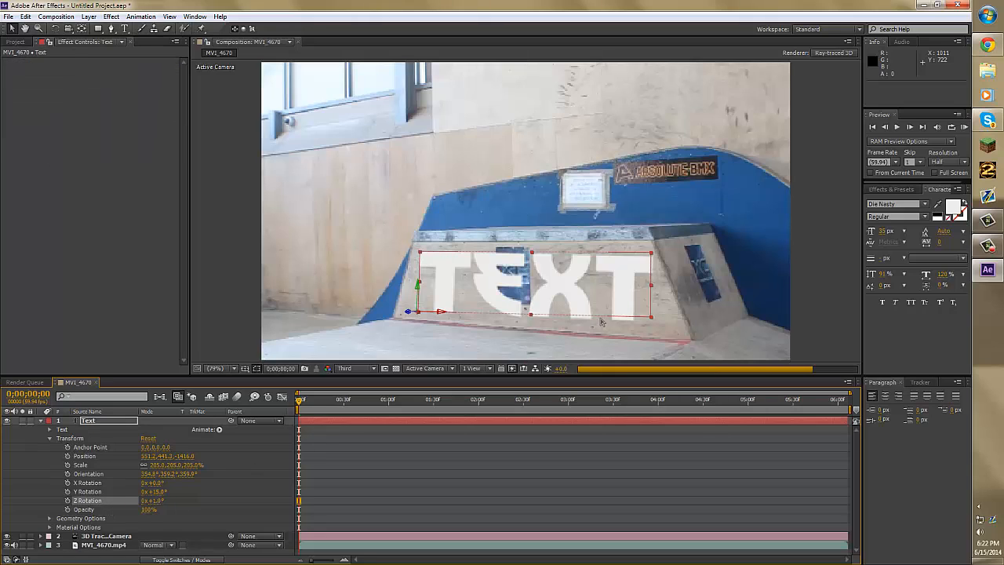
click(608, 307)
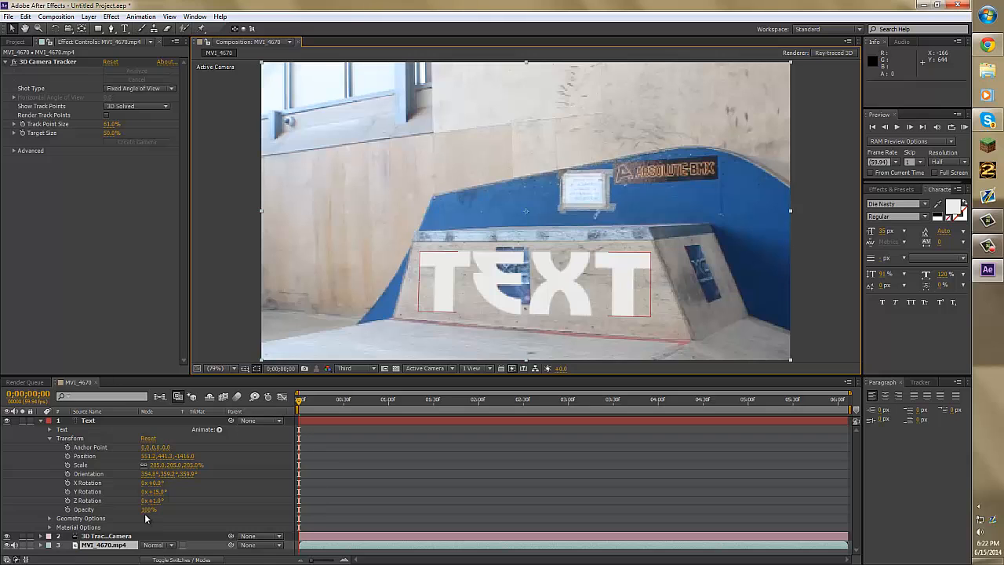
Try a different opacity on the text layer, returning it to 100%
drag(146, 509, 155, 489)
drag(183, 383, 184, 381)
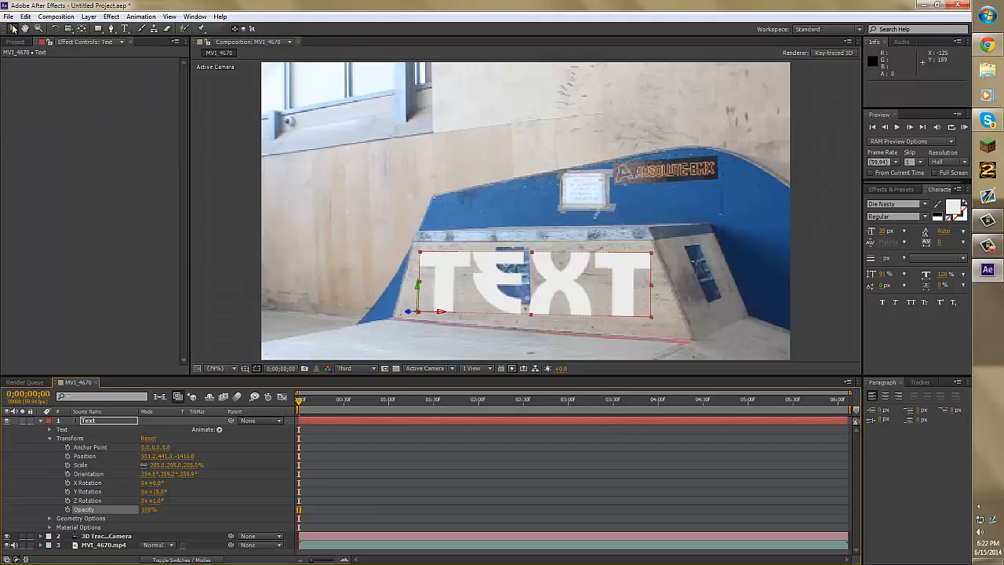
Scrub the timeline from the first frame to check the rotated text against the ramp's motion
click(103, 544)
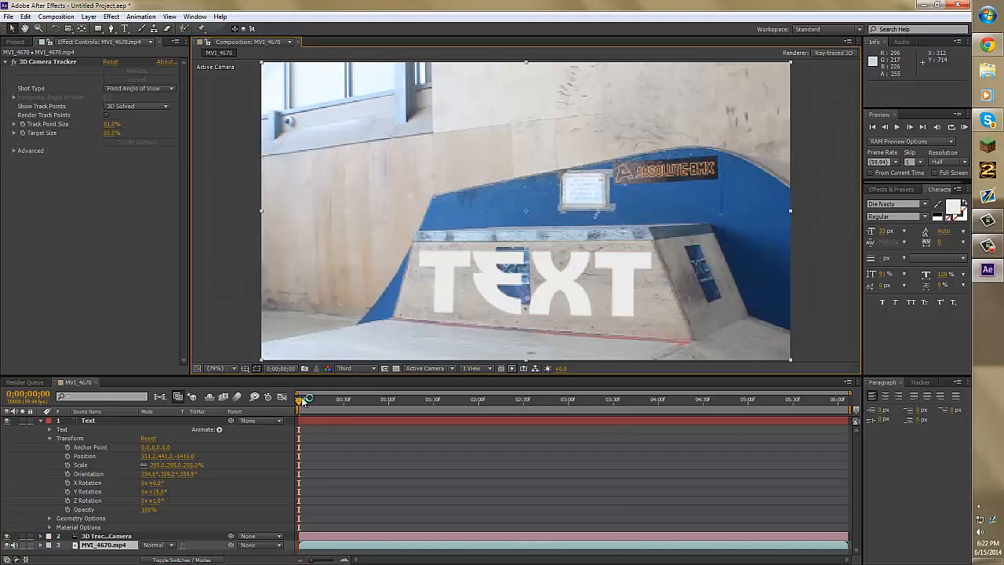
mouse_move(298, 402)
mouse_down()
mouse_move(424, 389)
mouse_move(522, 396)
mouse_move(298, 398)
mouse_up()
click(743, 433)
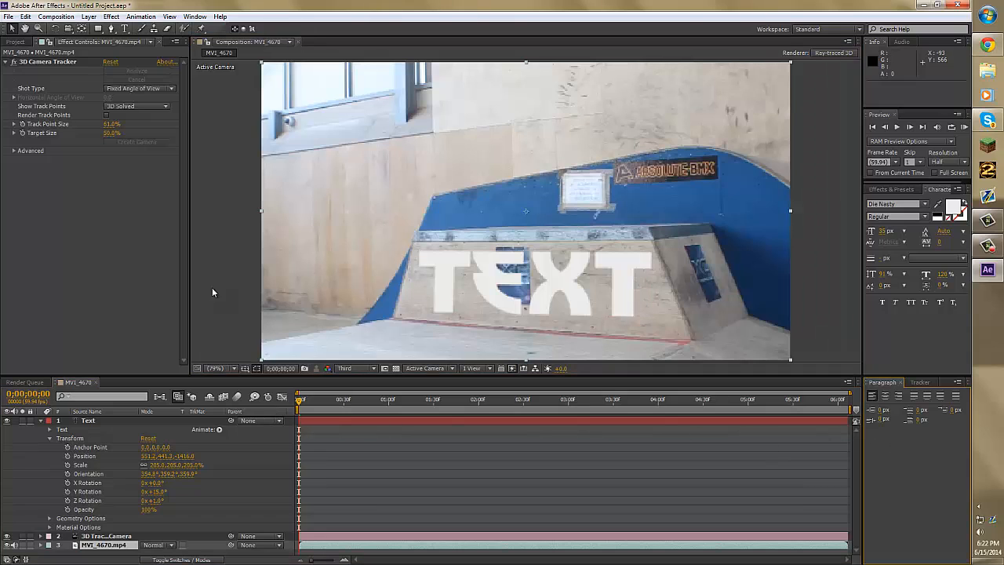
Try a different Extrusion Depth in the text layer's geometry options, returning it to 0.0
click(86, 432)
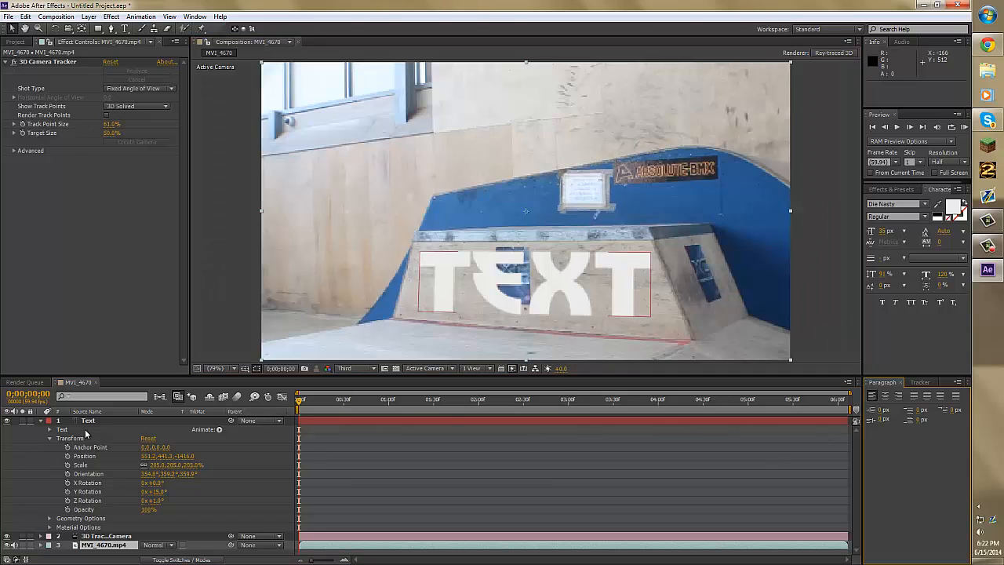
click(89, 421)
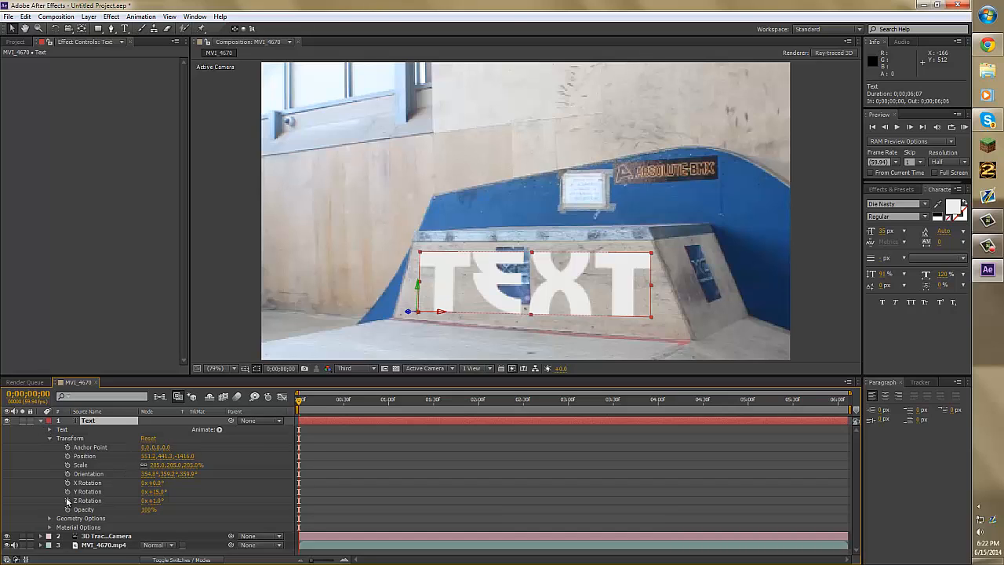
click(52, 439)
click(50, 446)
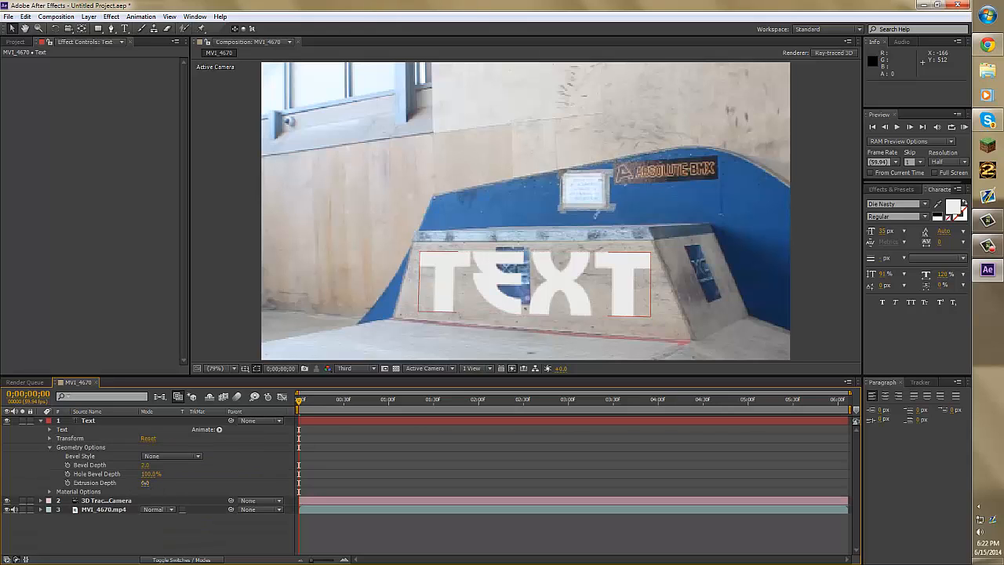
drag(145, 482, 146, 489)
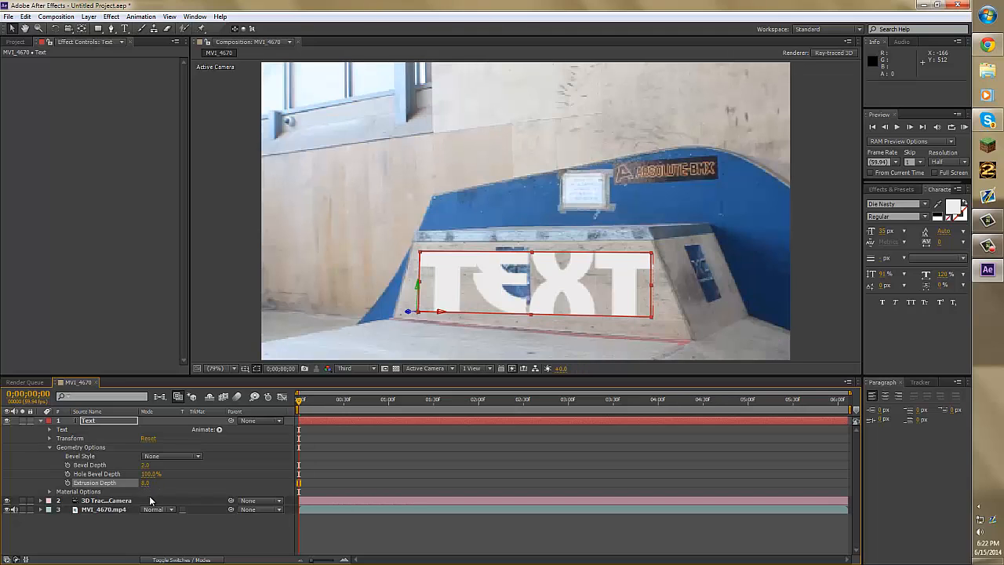
drag(145, 482, 45, 490)
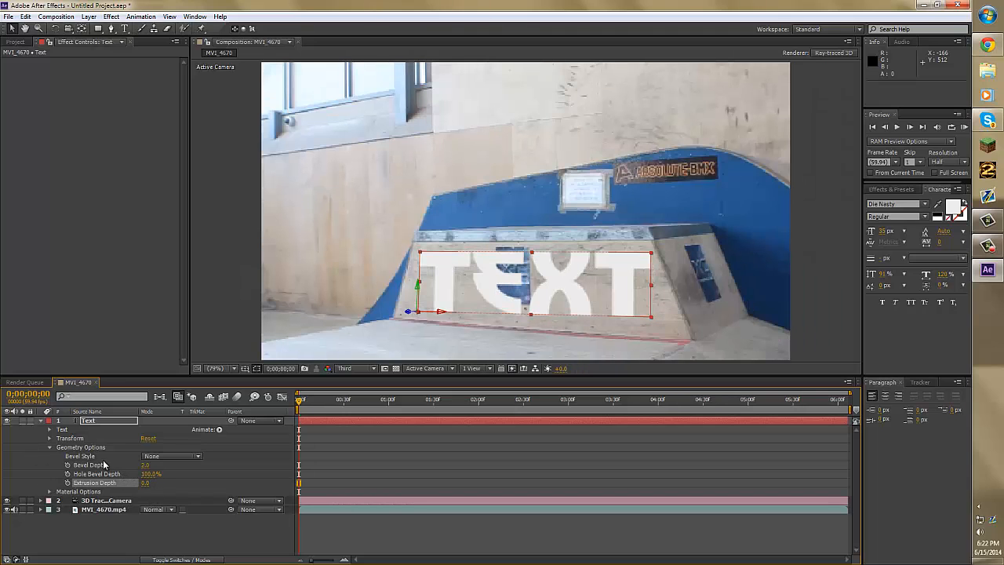
click(50, 447)
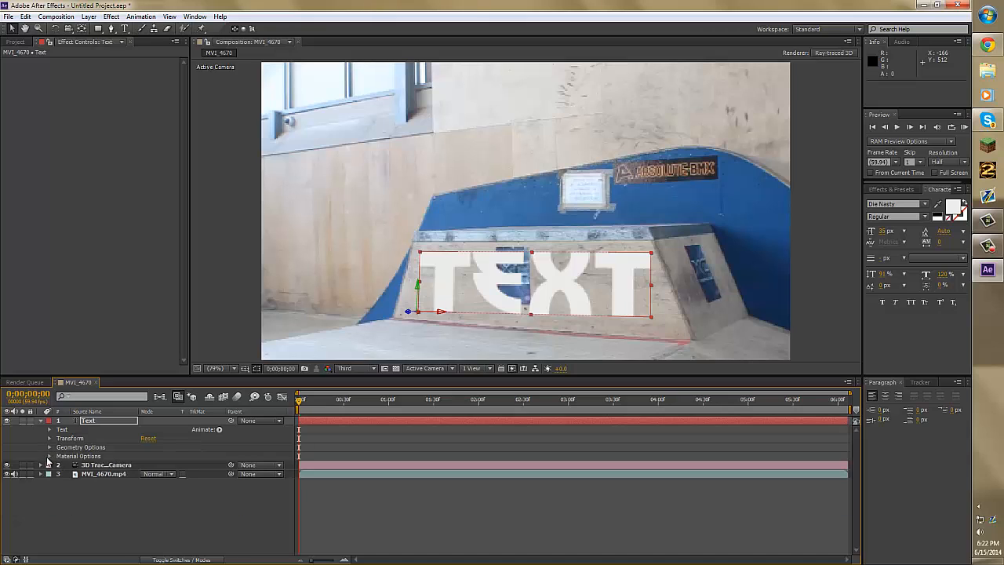
Set the text layer's Specular Shininess to 0% in its material options
click(49, 456)
scroll(49, 455, down, 2)
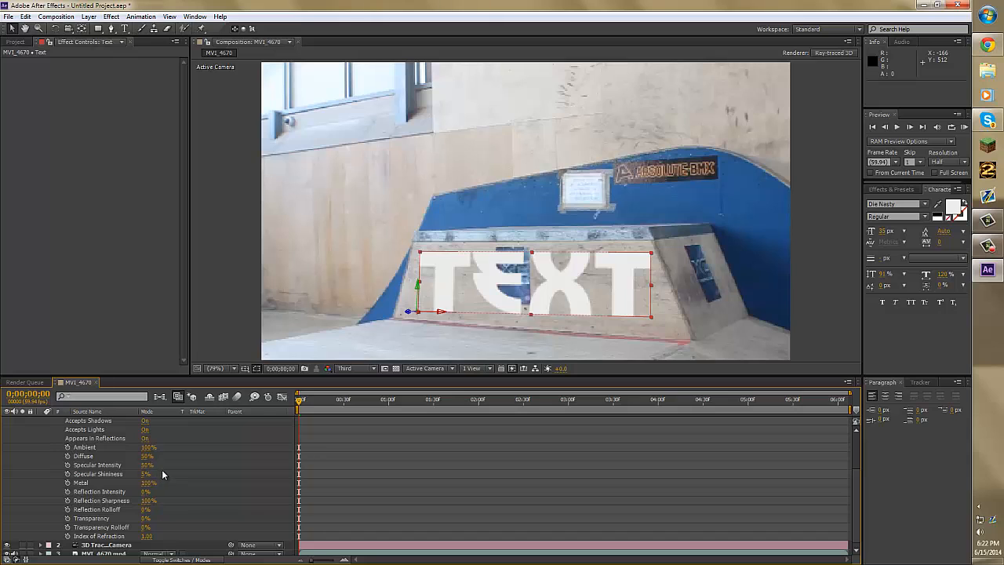
drag(144, 475, 153, 475)
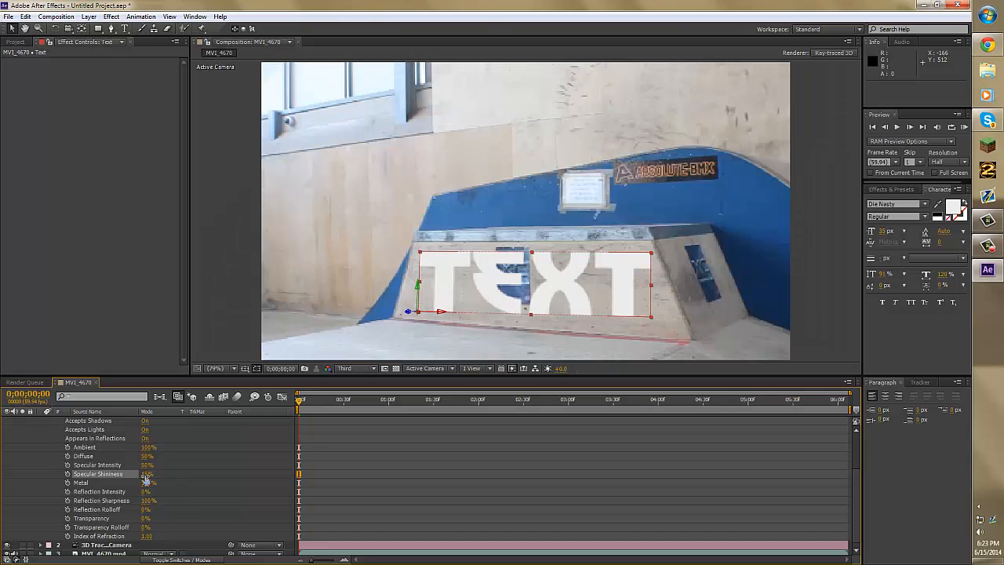
drag(145, 473, 38, 478)
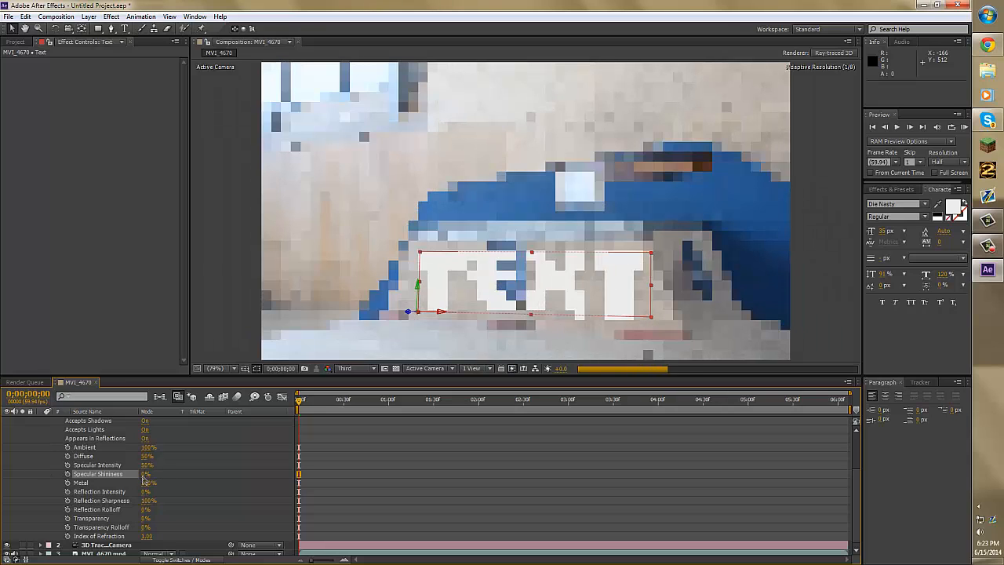
scroll(45, 434, up, 2)
click(49, 447)
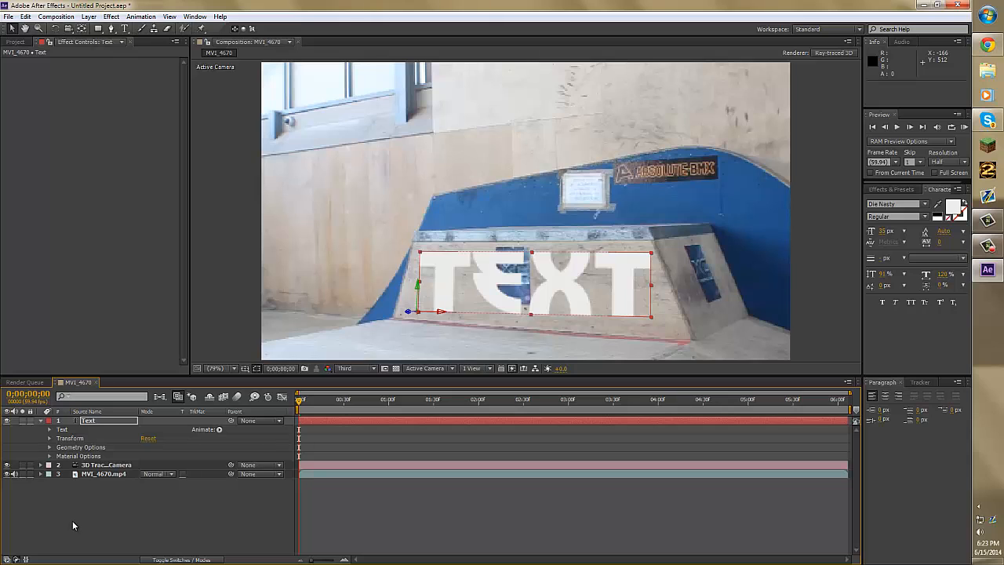
click(72, 520)
click(41, 421)
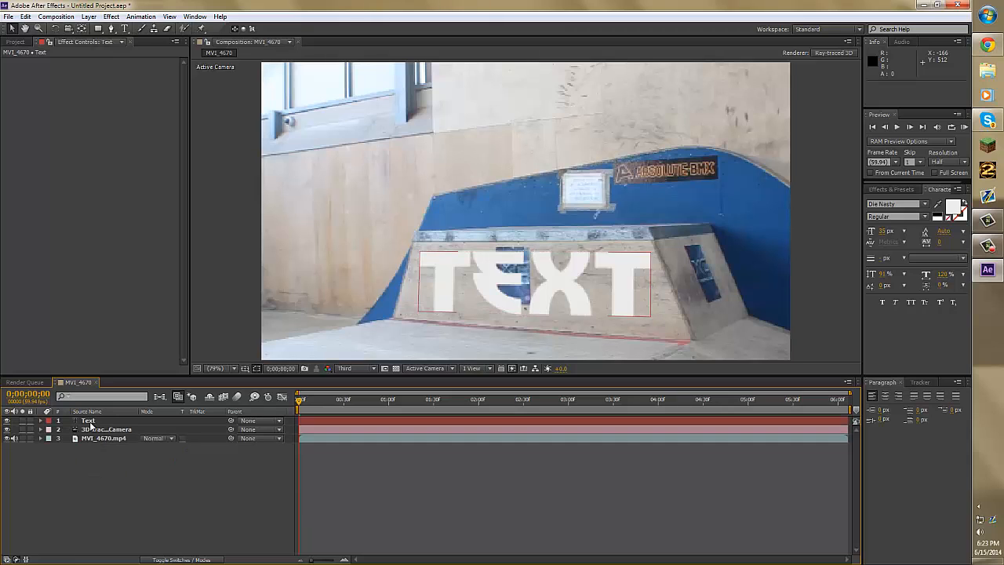
Duplicate the text layer to make a second copy of the tracked text
click(90, 423)
right_click(90, 424)
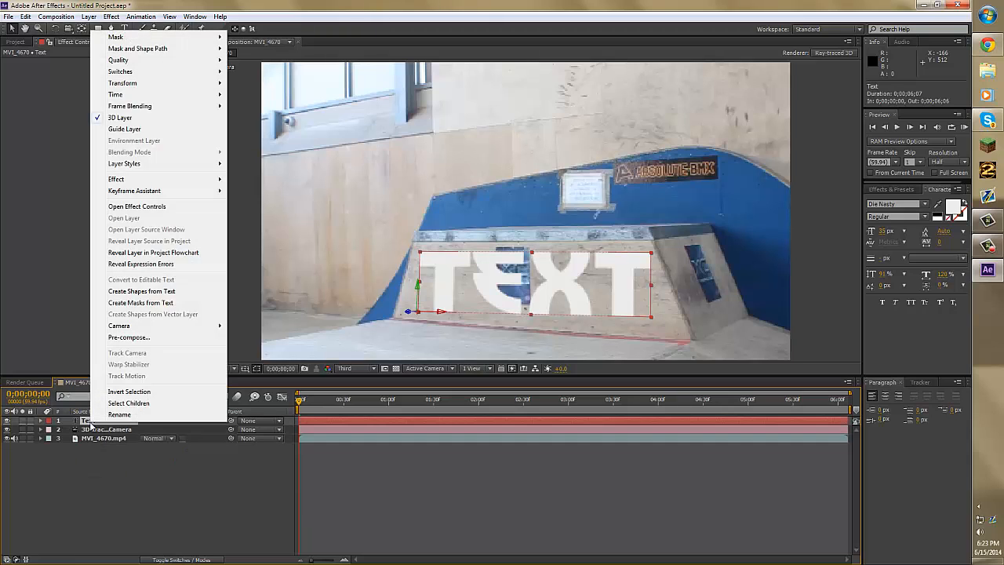
click(89, 423)
key(Return)
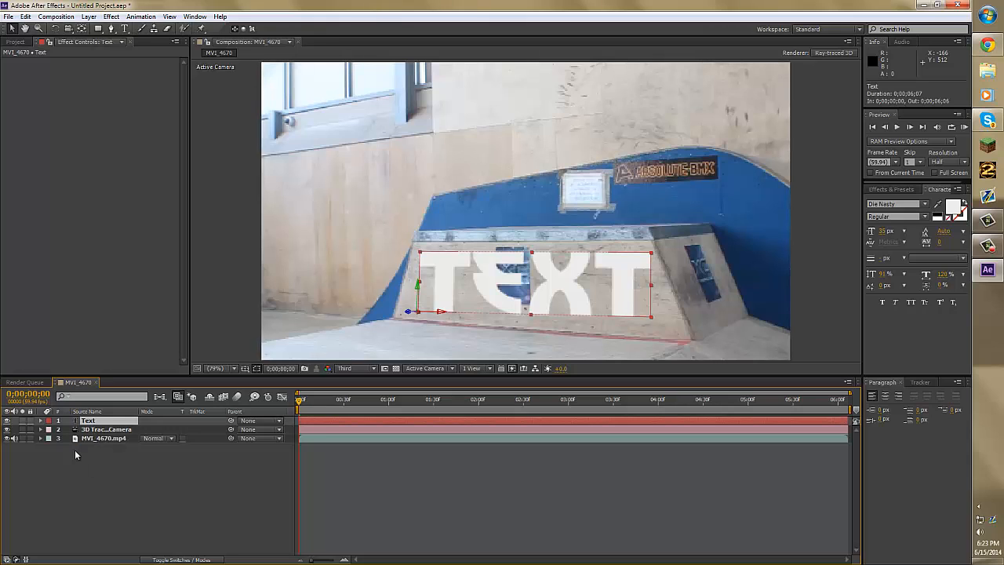
key(ctrl+d)
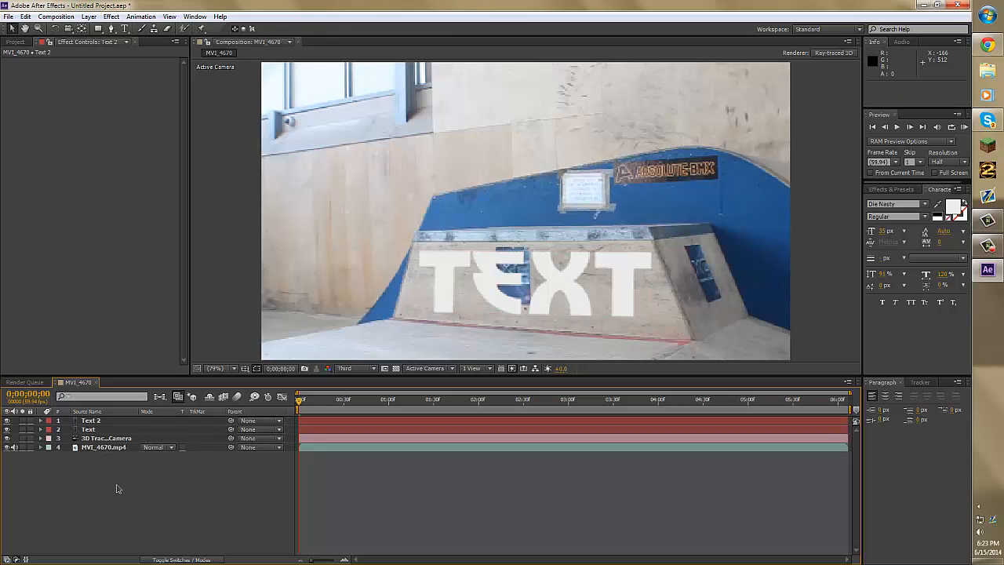
Move the duplicated text up onto the blue wall above the ramp face, at about 562.2, 369.4, -1416.0
click(93, 421)
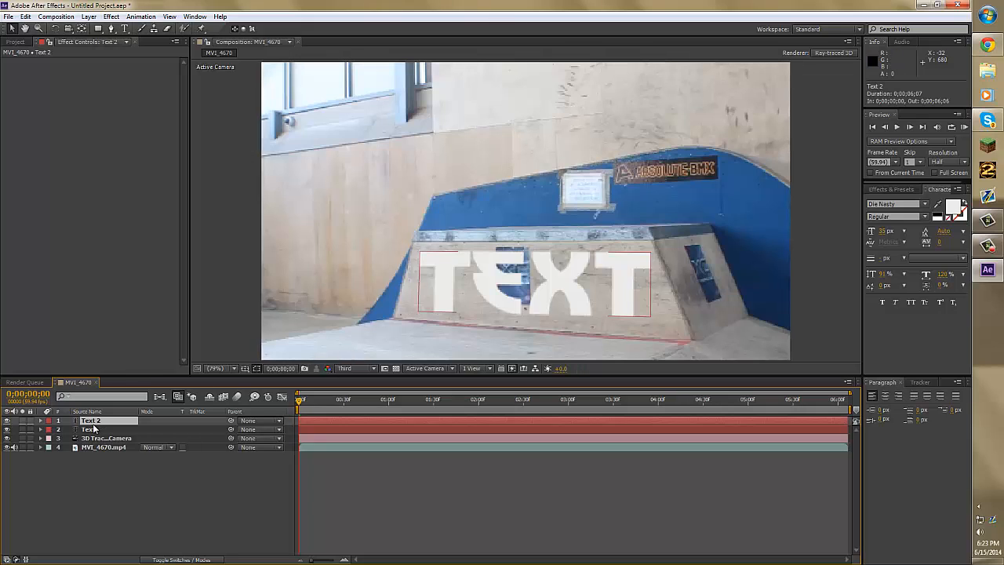
click(125, 29)
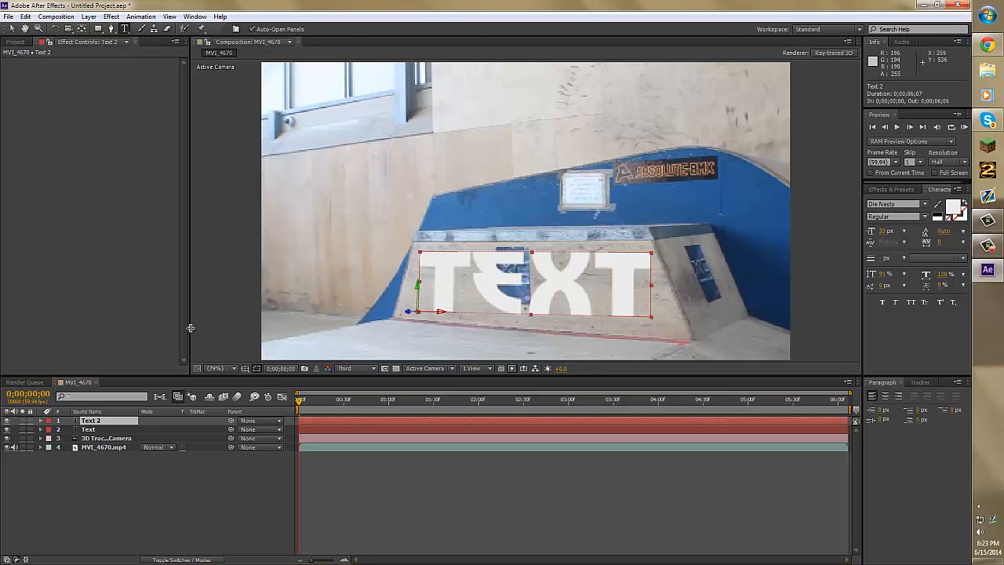
click(12, 29)
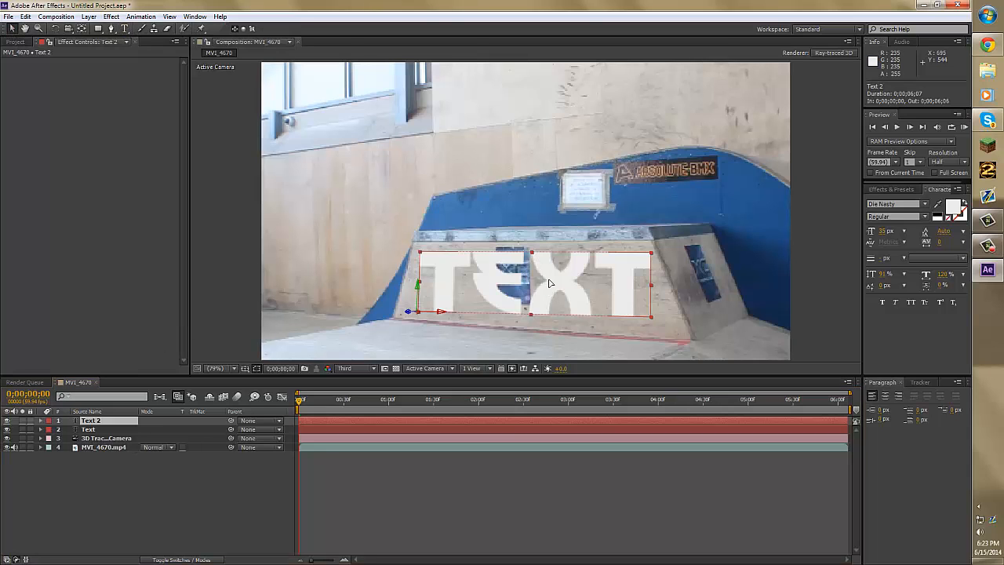
drag(548, 283, 565, 197)
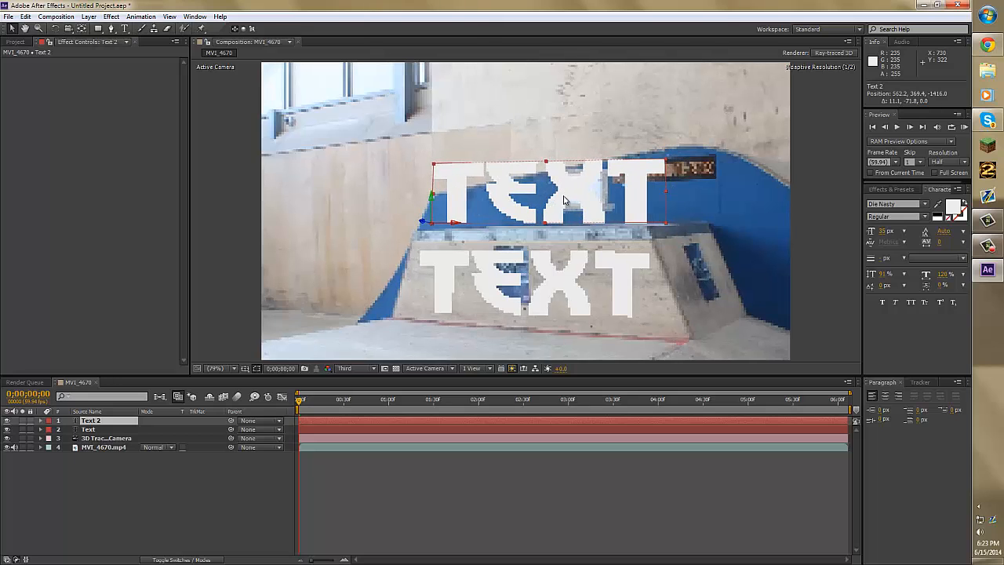
Replace the duplicated text with the letter S and set the composition preview resolution to Quarter
click(123, 29)
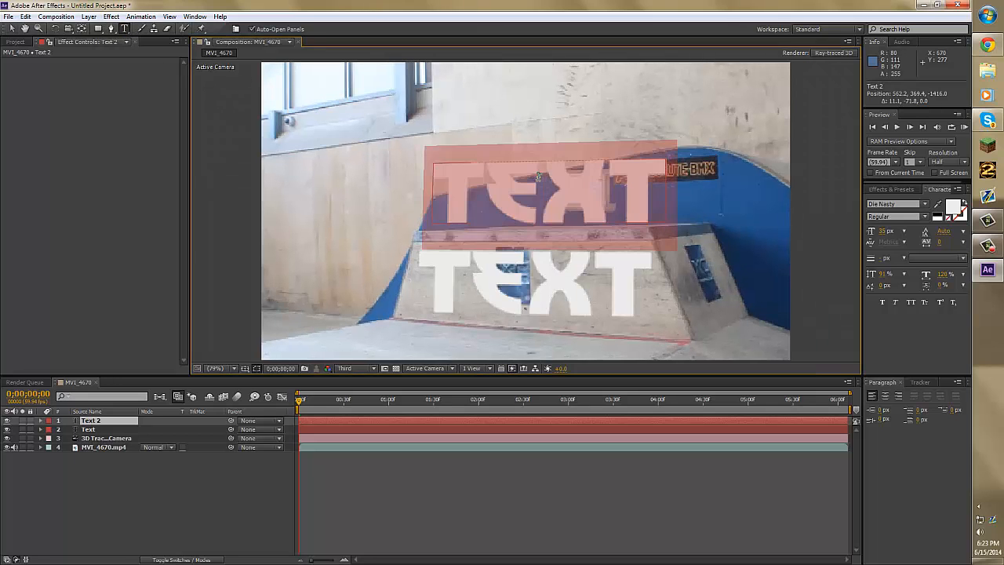
click(613, 216)
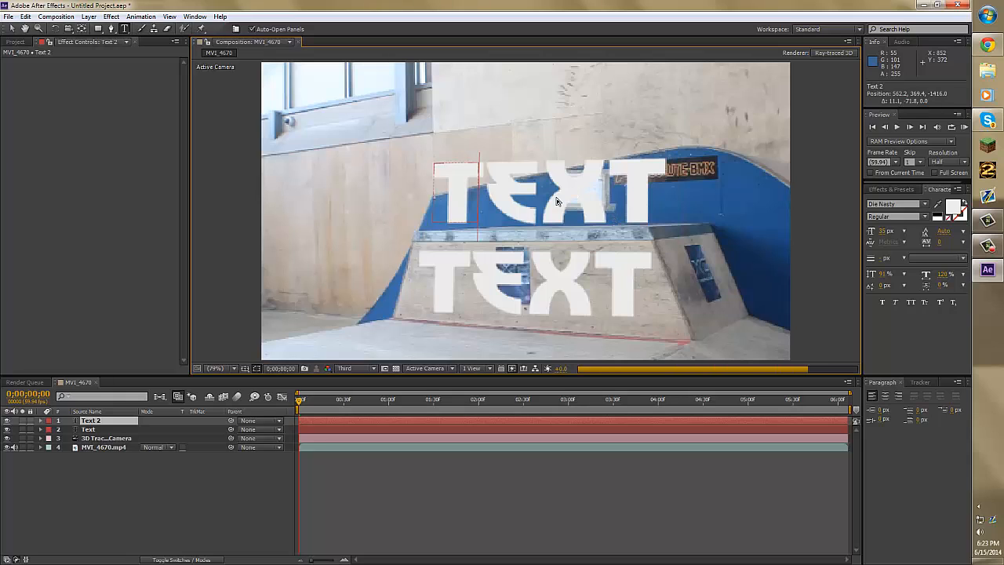
text(7)
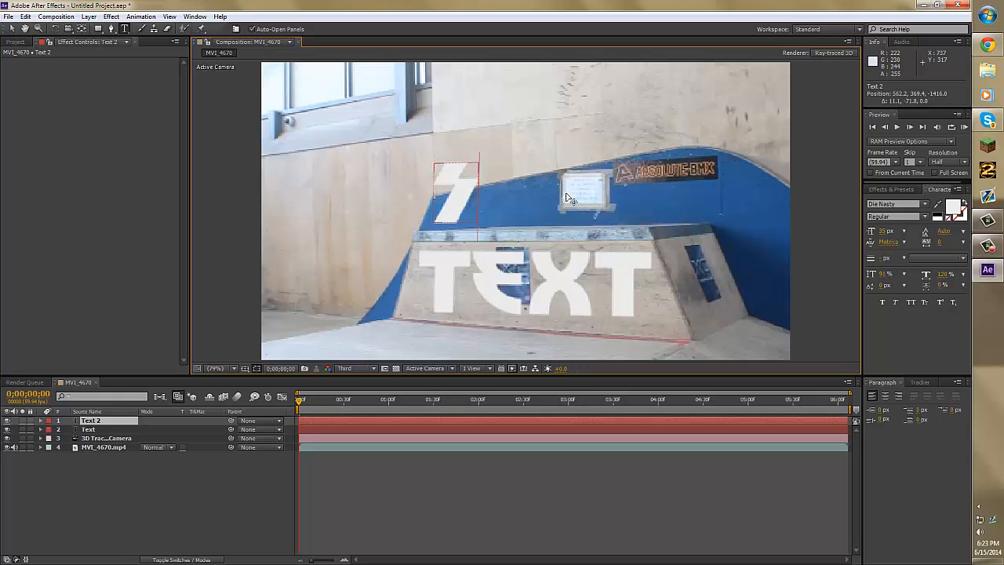
click(12, 30)
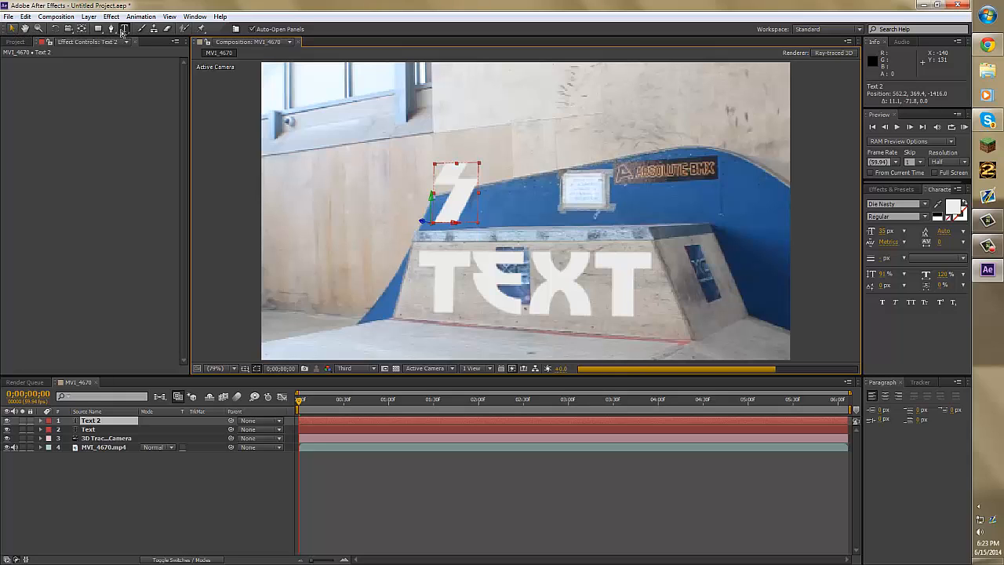
click(357, 368)
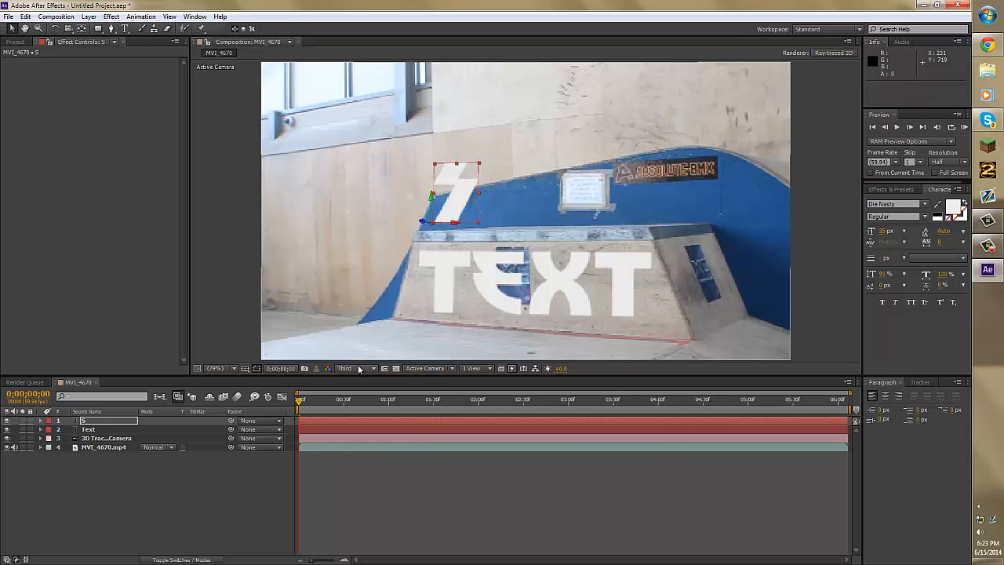
click(360, 429)
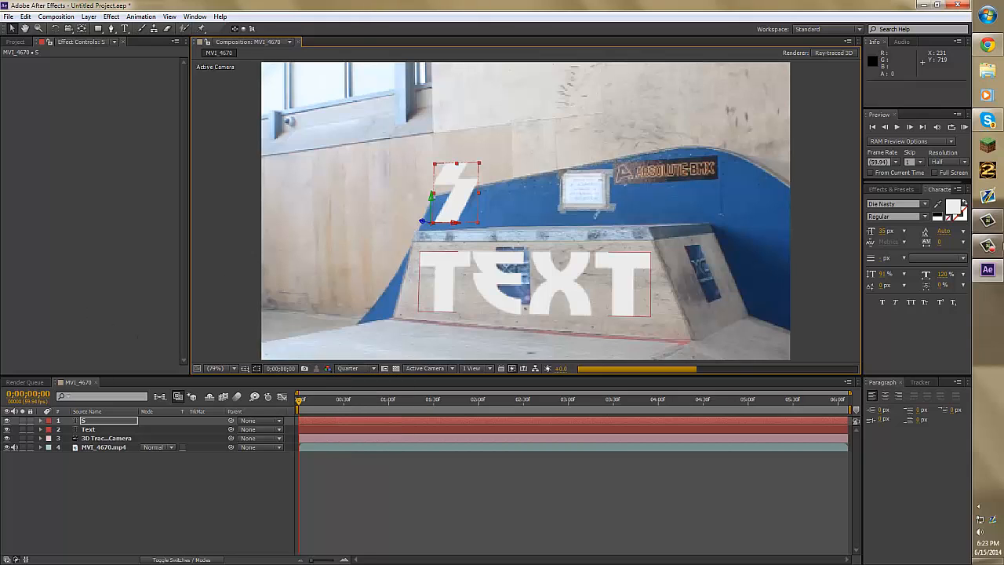
Change the font of the letter S to Xirod
click(124, 28)
double_click(453, 192)
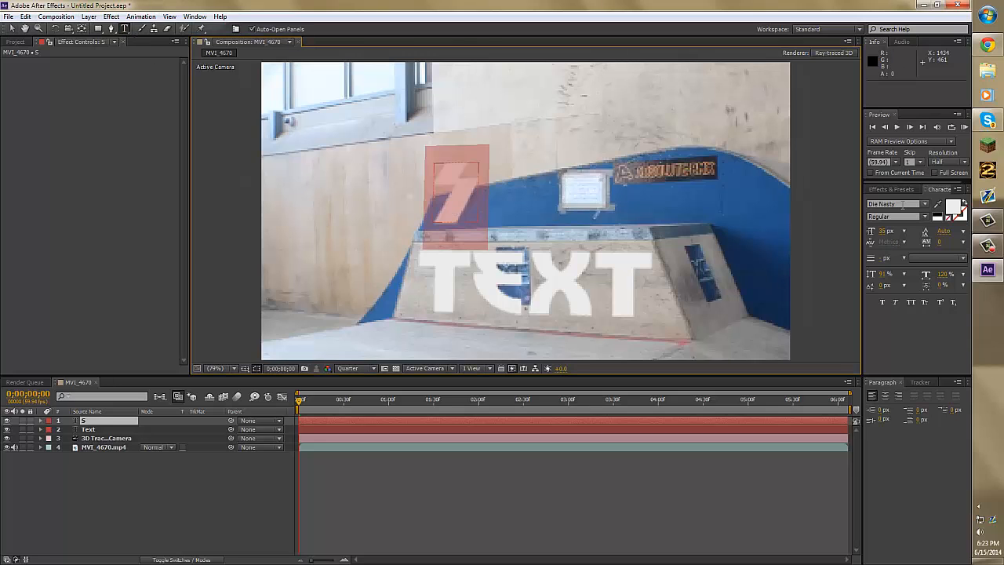
click(925, 204)
scroll(894, 300, down, 10)
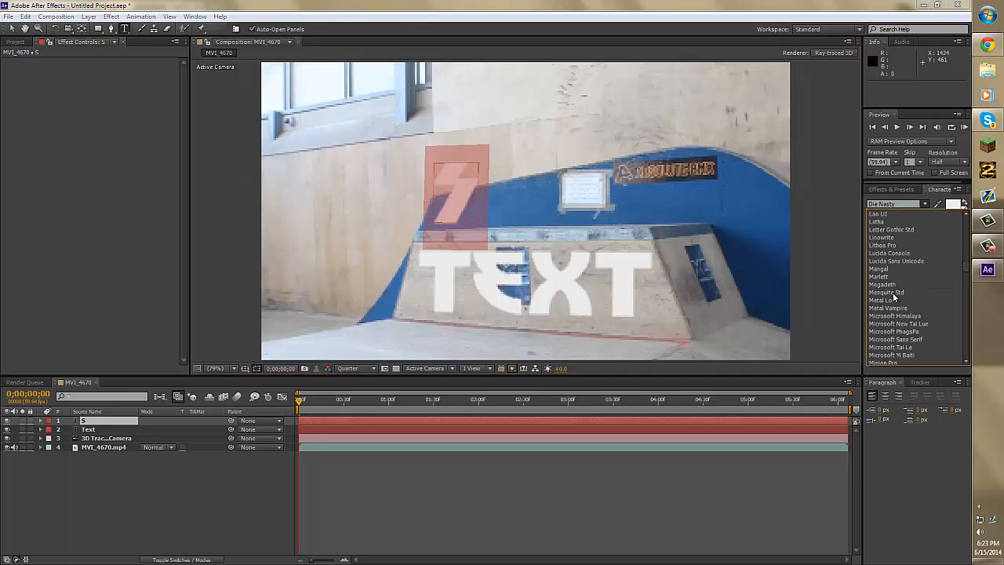
scroll(894, 300, down, 15)
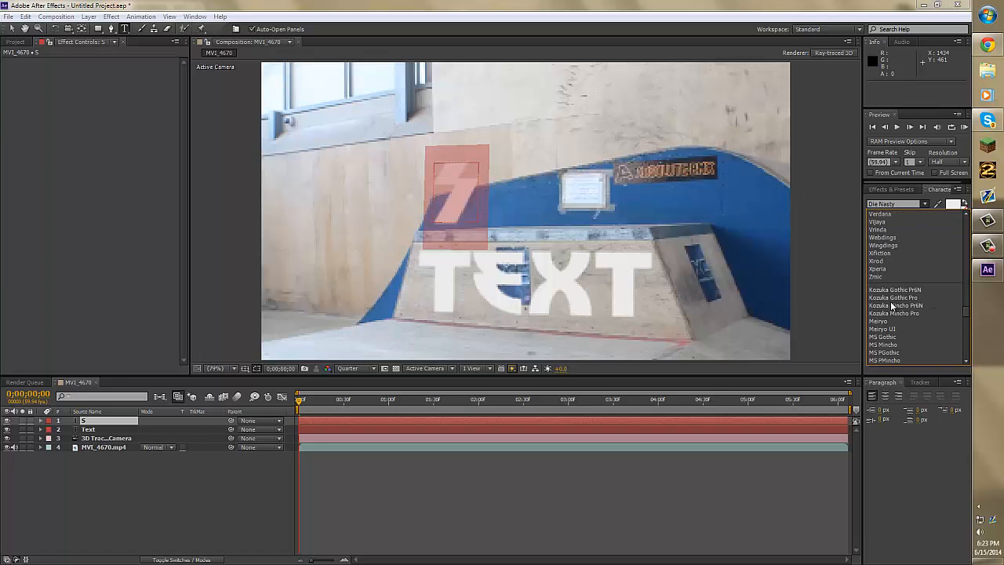
click(875, 260)
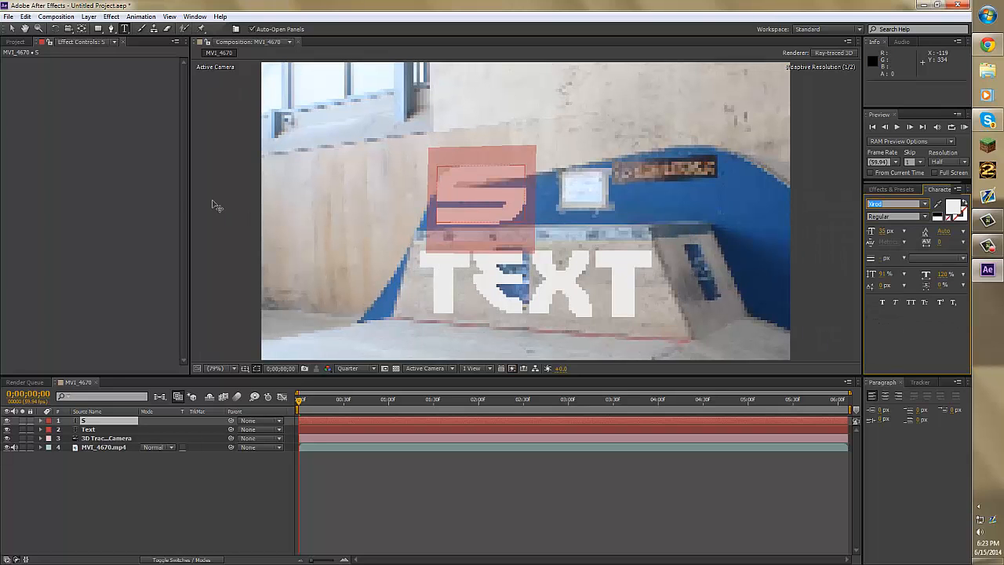
click(9, 29)
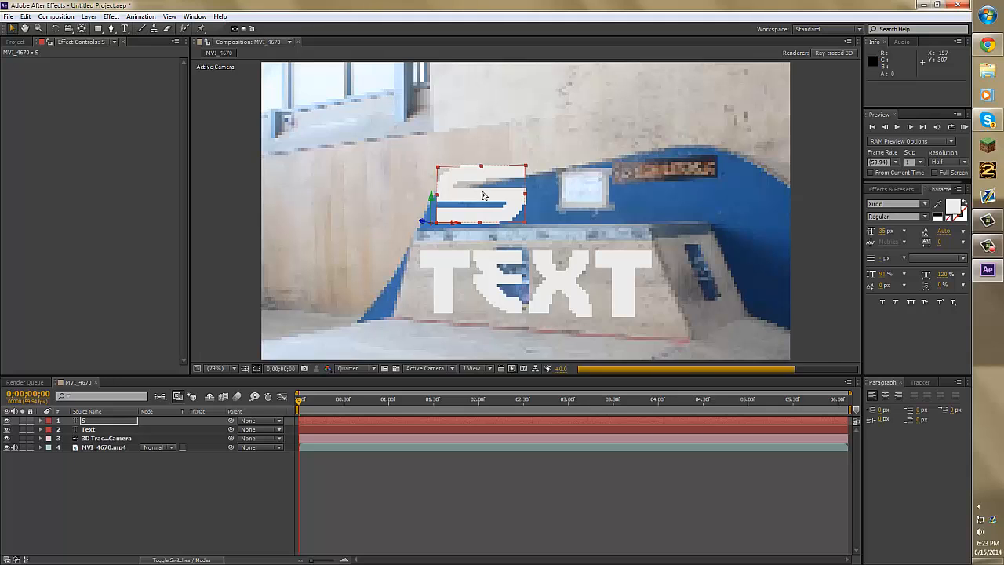
Position the letter S over the blue wall at 613.4, 362.3, -1416.0 and reduce its Scale to 183%
drag(490, 200, 553, 197)
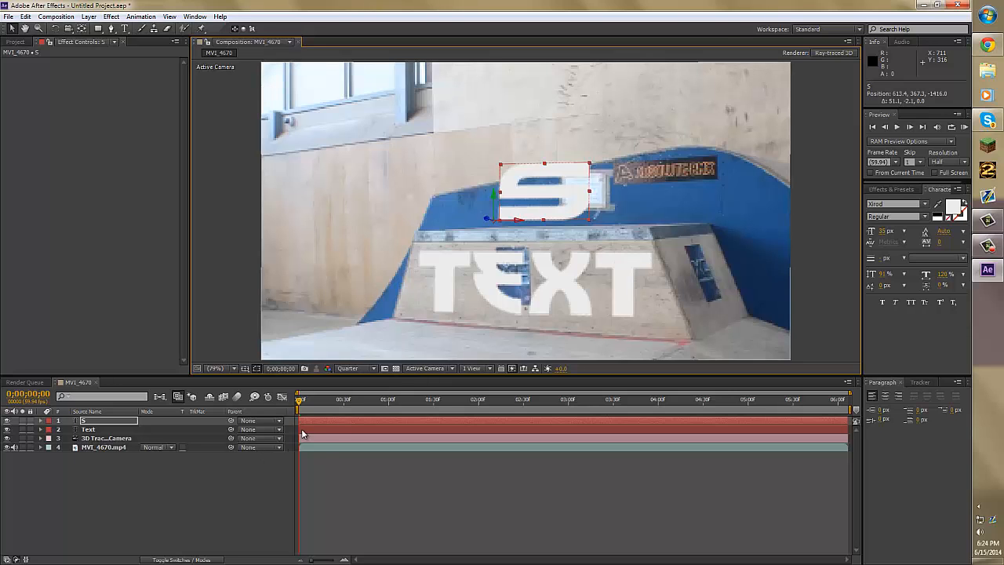
mouse_move(301, 403)
mouse_down()
mouse_move(432, 405)
mouse_move(300, 404)
mouse_up()
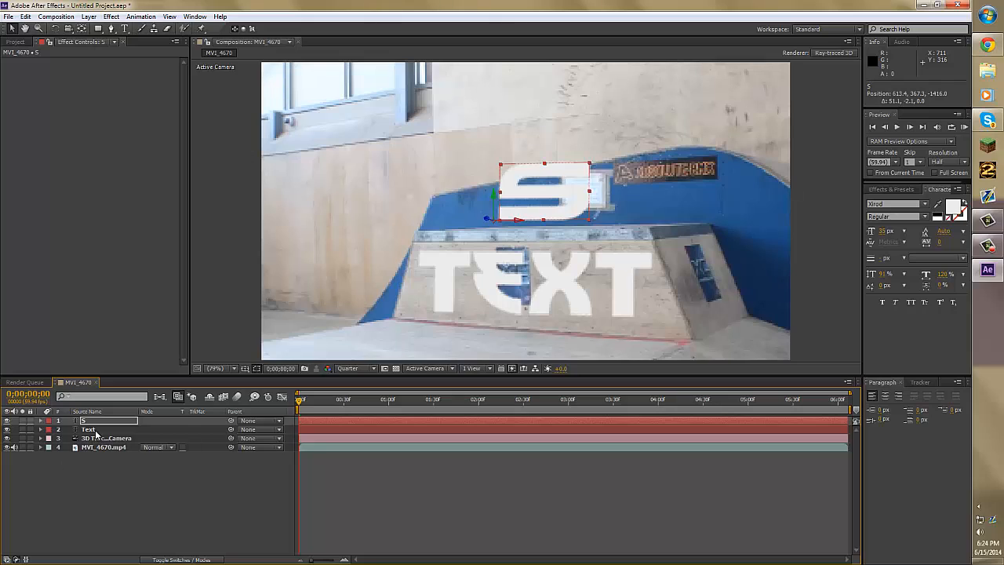
click(41, 421)
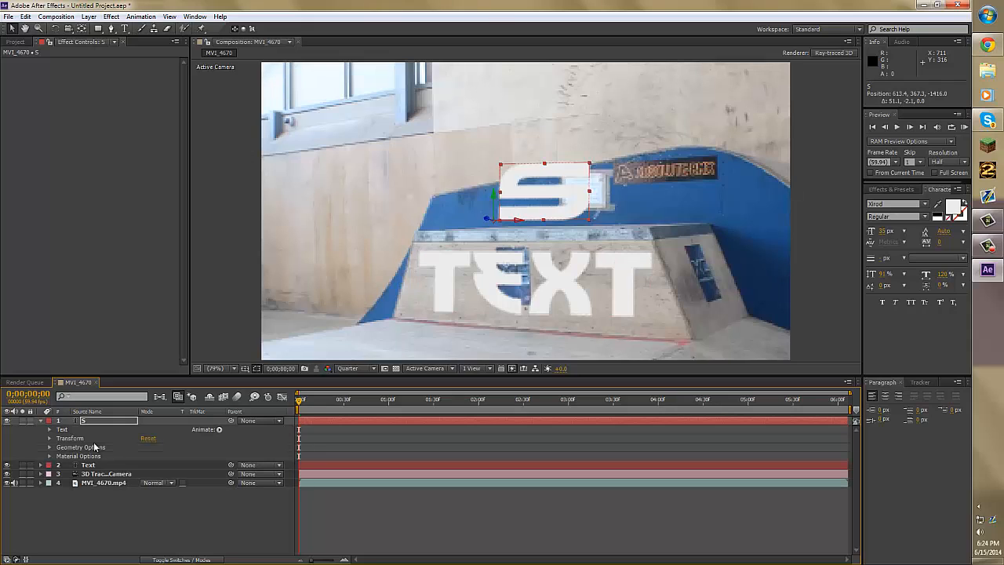
click(49, 438)
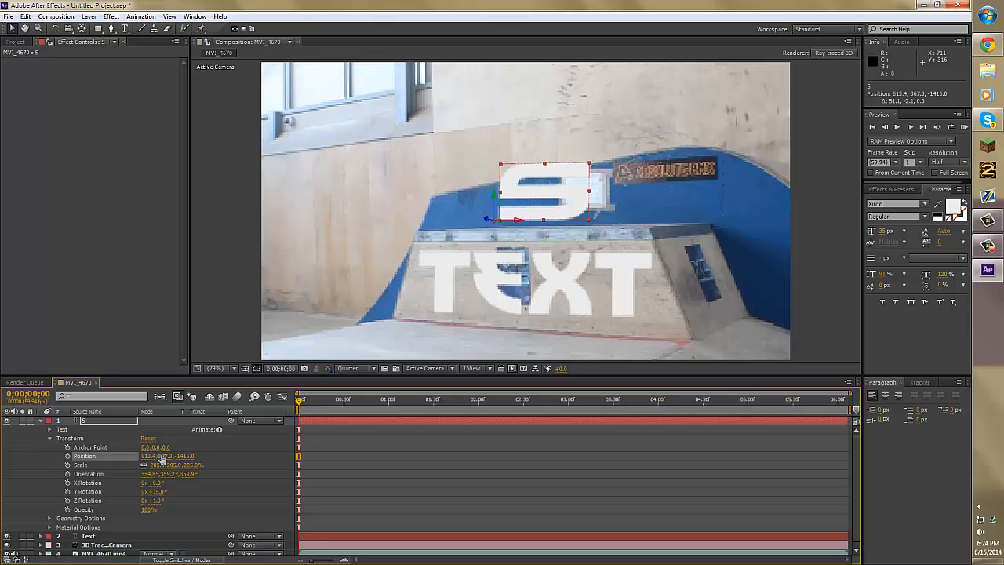
drag(161, 457, 165, 447)
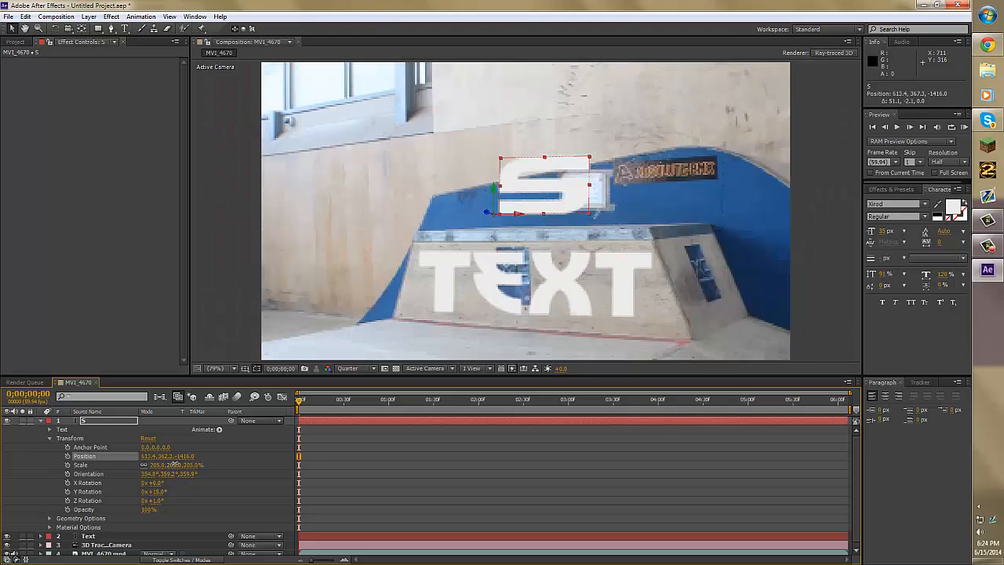
drag(175, 464, 177, 476)
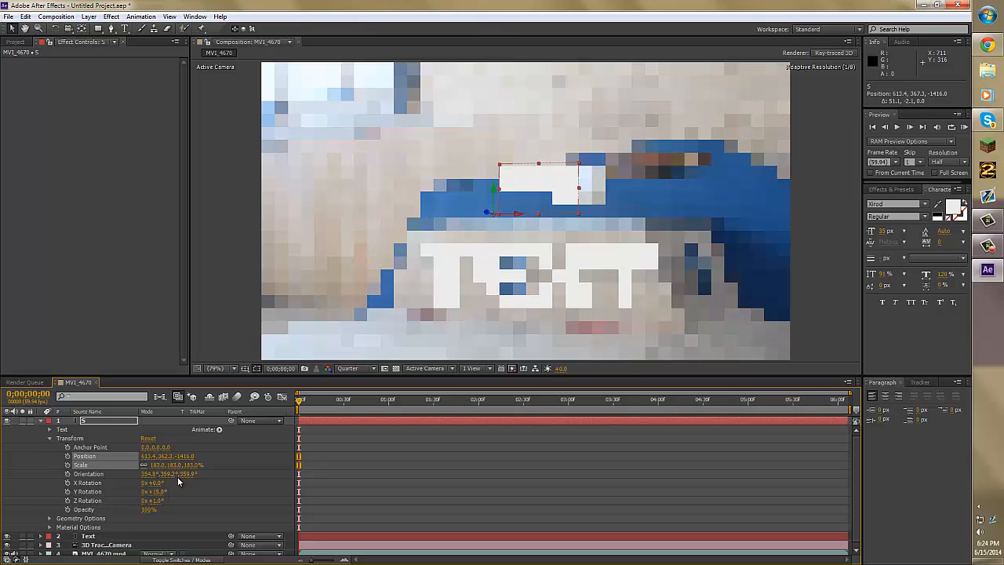
Undo the last scale reduction, then position the letter S at 603.9, 369.4, -1326.0 and enlarge its Scale to 236%
key(ctrl+z)
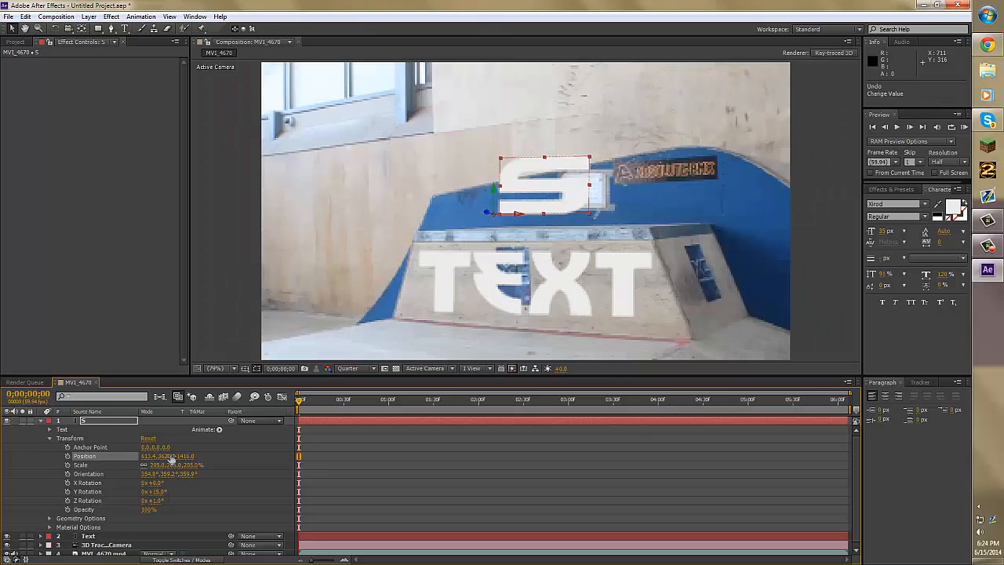
drag(166, 459, 164, 460)
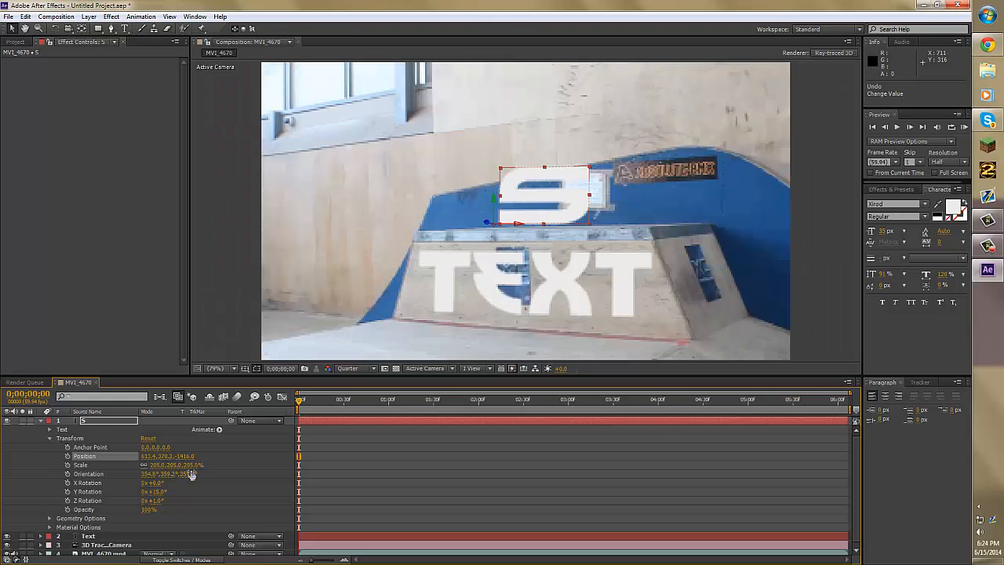
drag(183, 456, 192, 419)
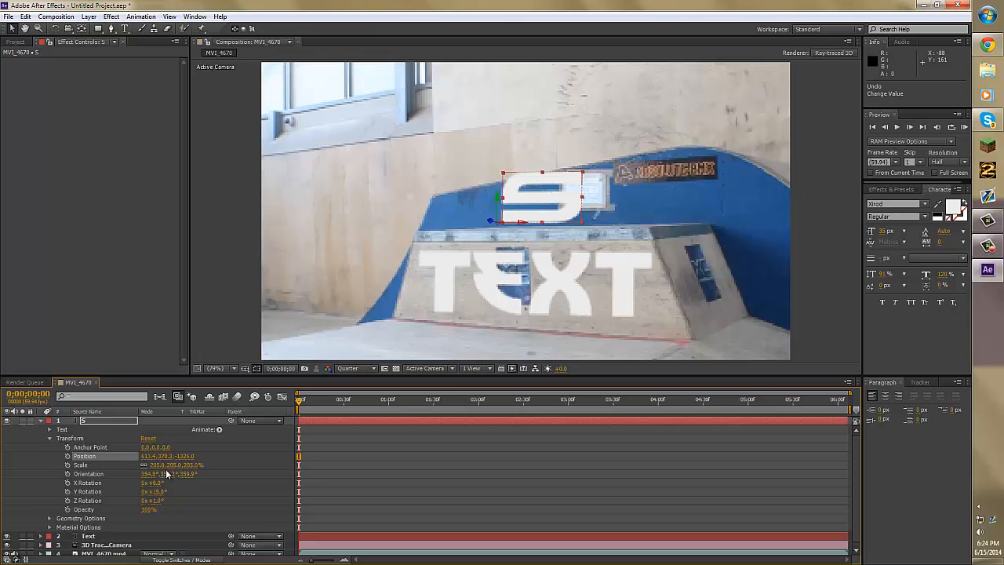
drag(167, 468, 173, 449)
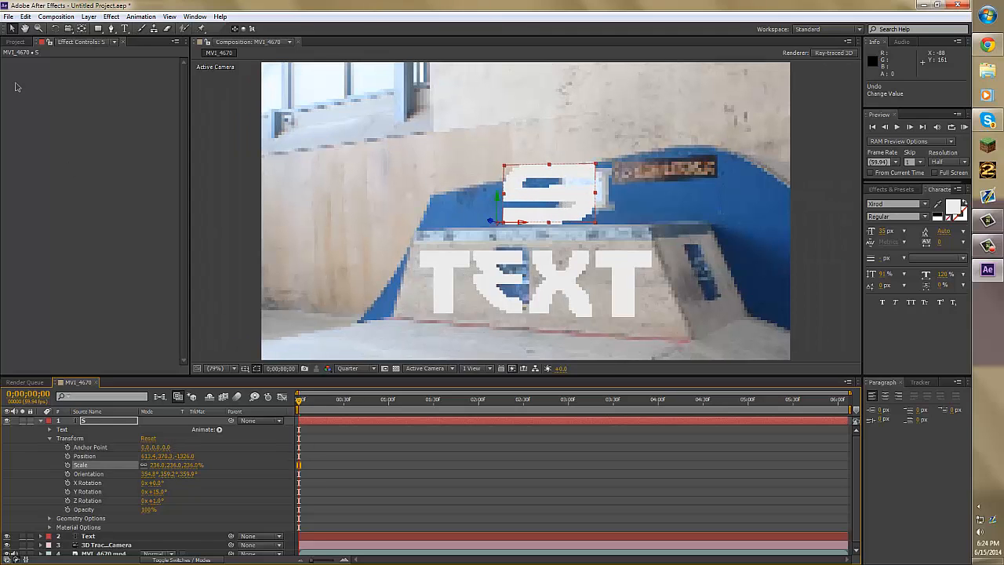
drag(549, 202, 538, 201)
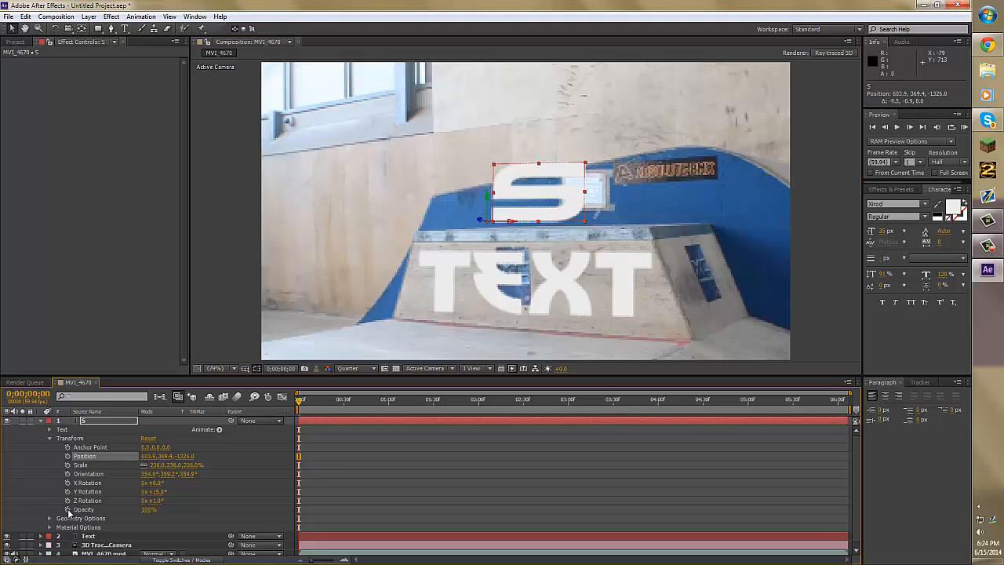
mouse_move(155, 501)
mouse_down()
mouse_move(160, 484)
mouse_move(163, 503)
mouse_up()
key(ctrl+z)
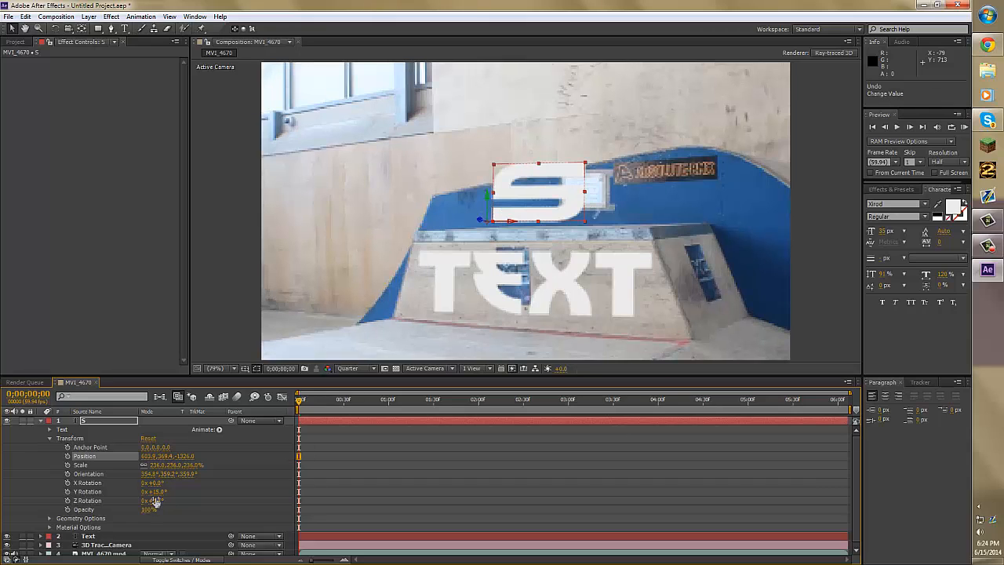
Enable Y Rotation keyframing on the letter S with a first keyframe at 0;00;00;00, keeping the S layer selected
click(84, 493)
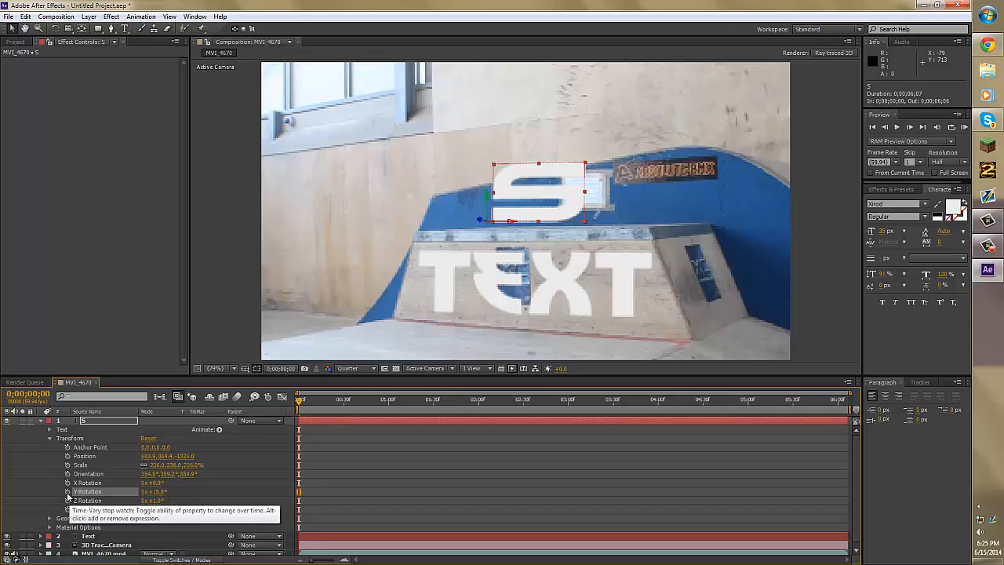
click(67, 492)
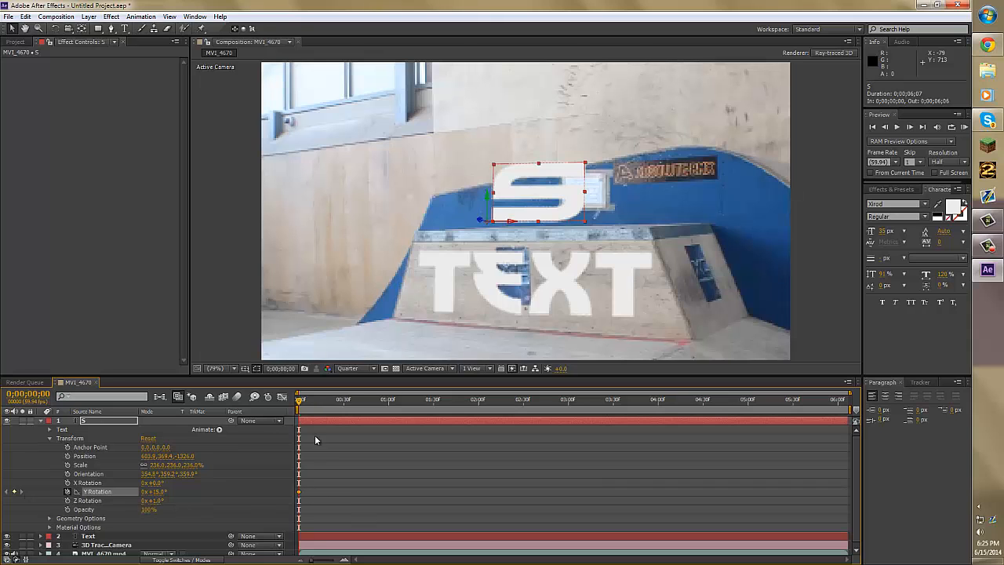
drag(298, 402, 298, 402)
click(570, 199)
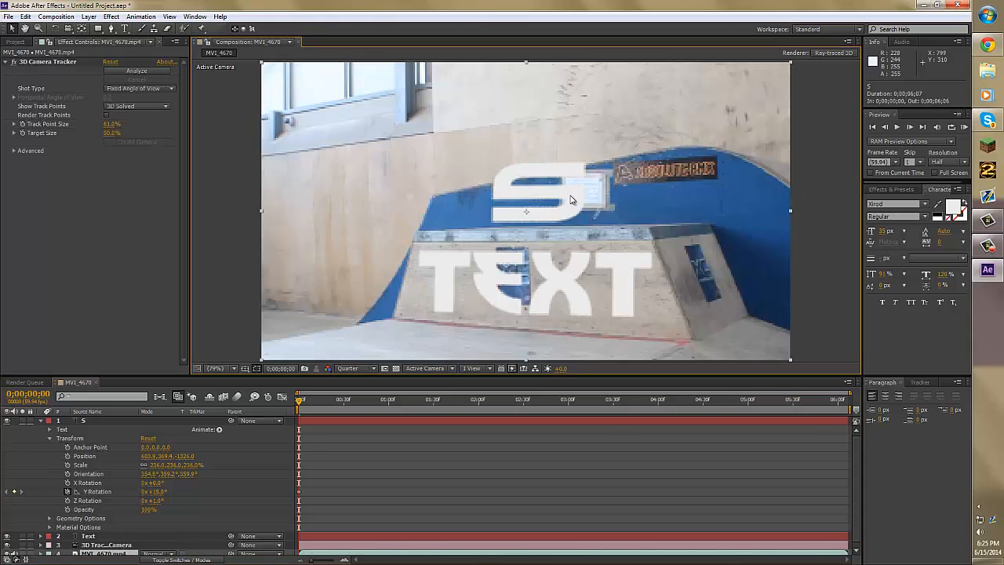
click(85, 422)
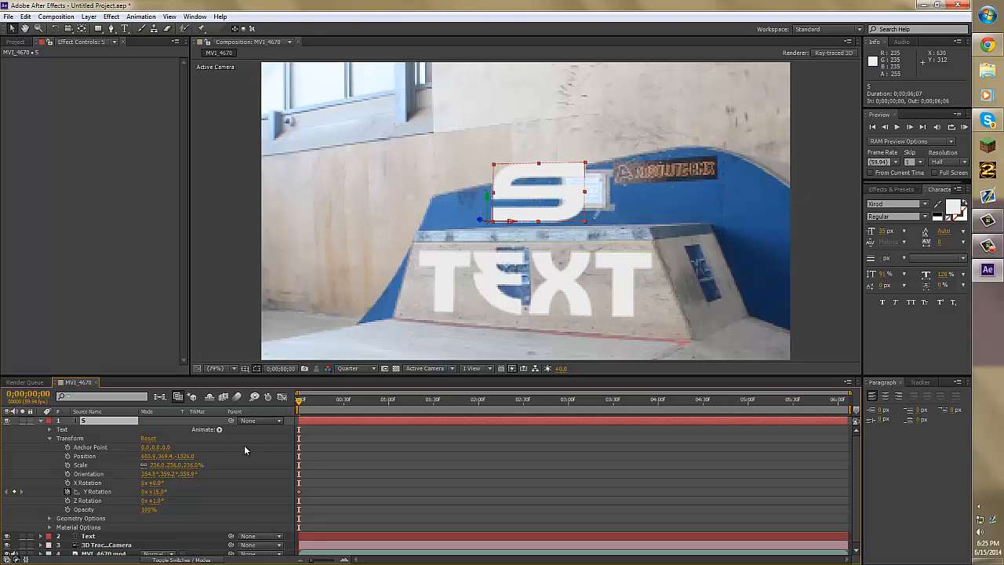
Set the letter S's Y Rotation to 2x+20.0° at 0;00;06;06 and scrub the timeline to preview the spin
key(space)
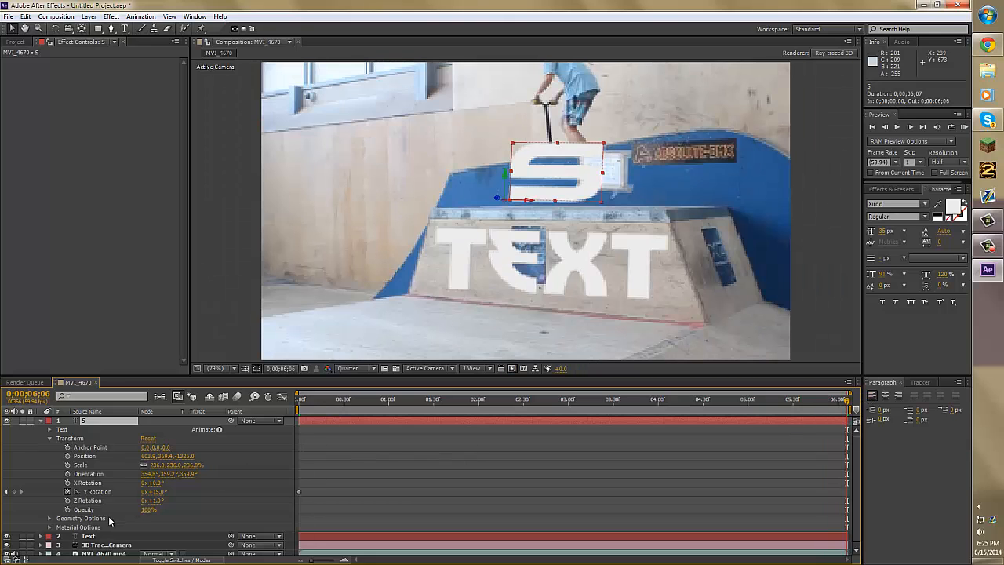
drag(157, 494, 216, 168)
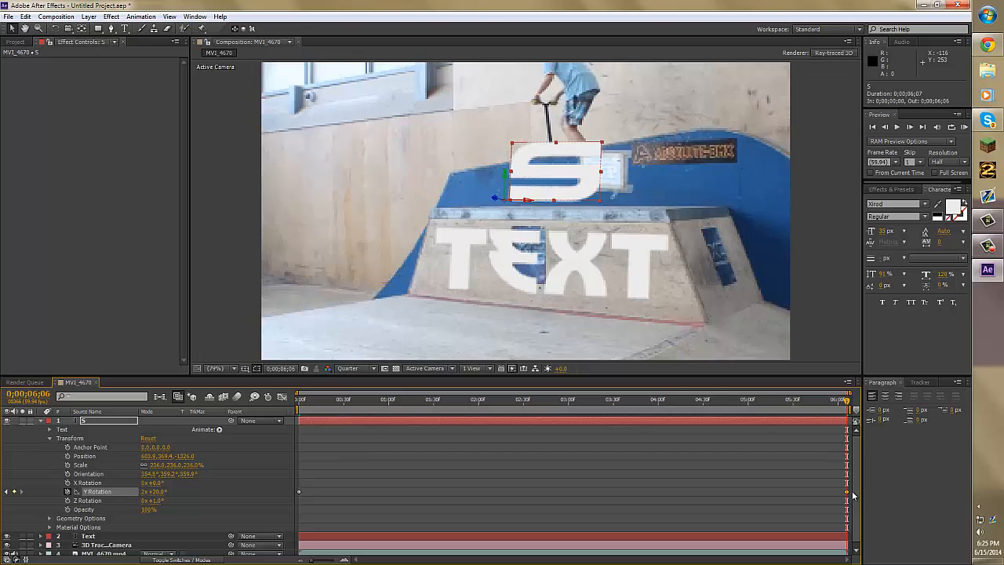
click(844, 401)
drag(552, 398, 848, 409)
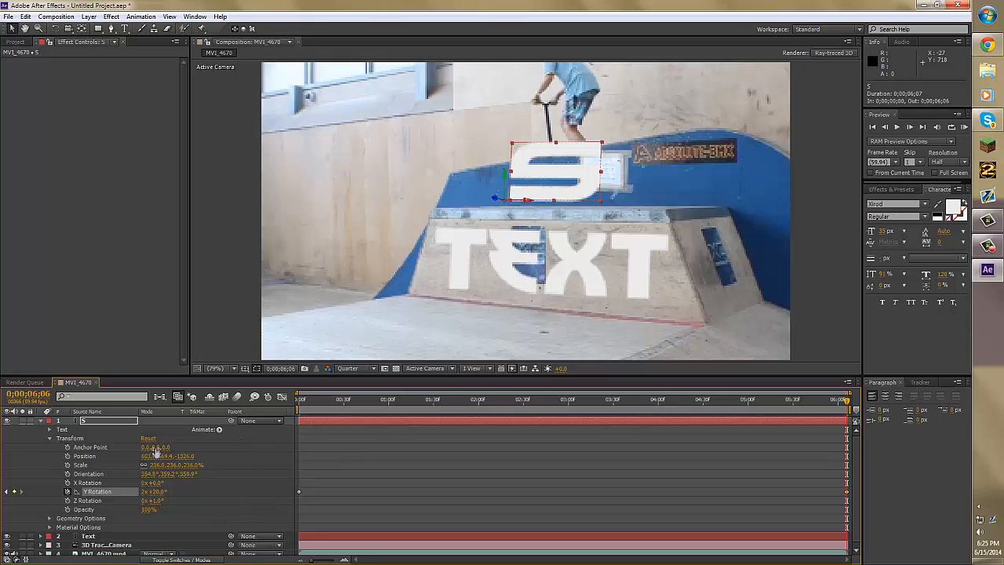
drag(156, 450, 156, 446)
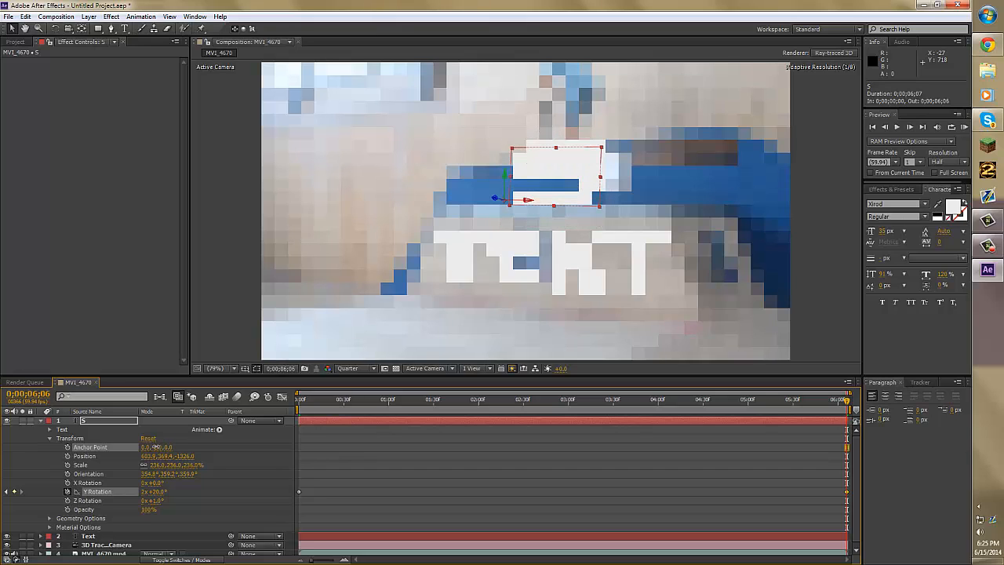
click(155, 448)
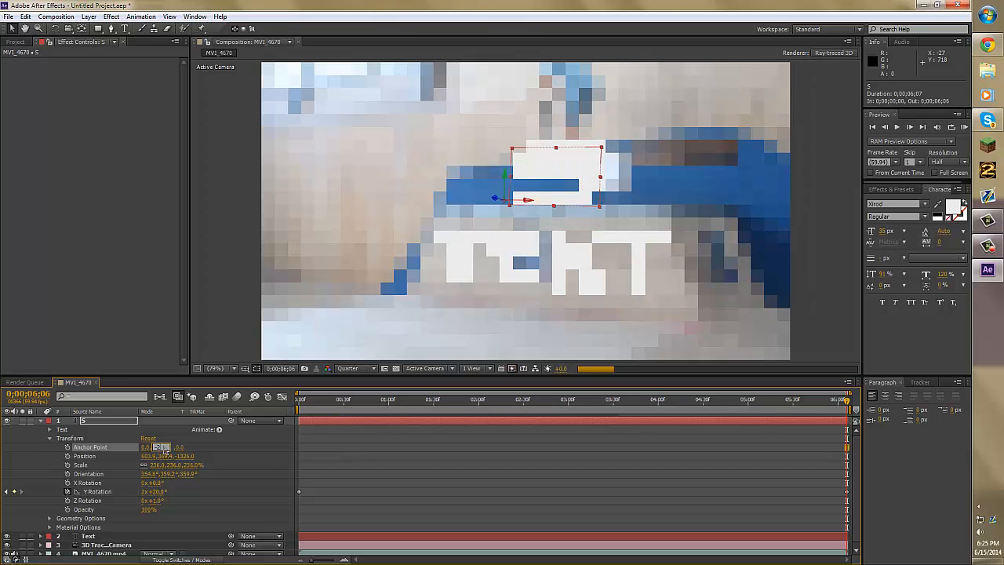
text(0)
key(Return)
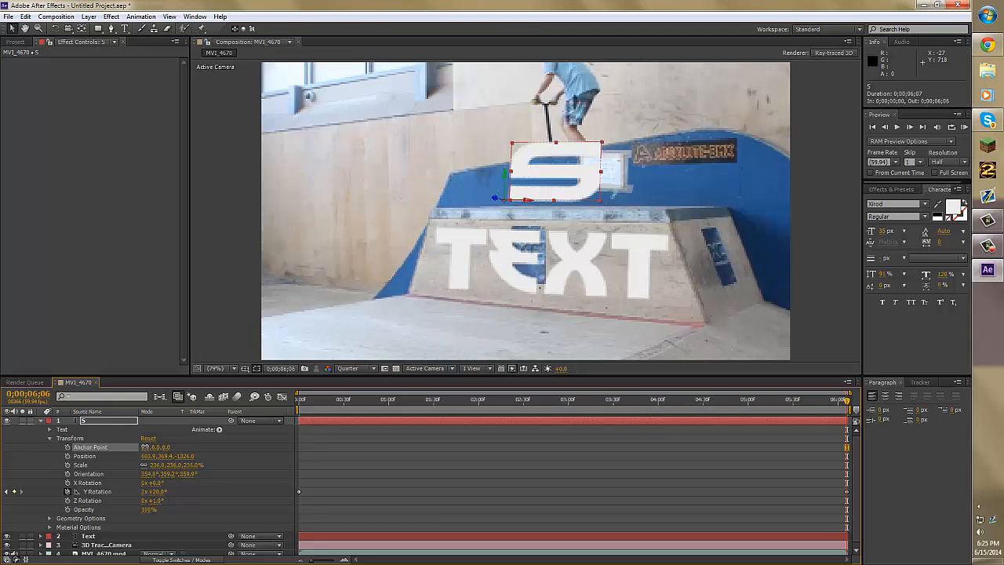
Set the letter S's Anchor Point X to 20.0, reposition it at 648.1, 369.8, -1325.2, and scrub through the rotation
drag(144, 446, 160, 446)
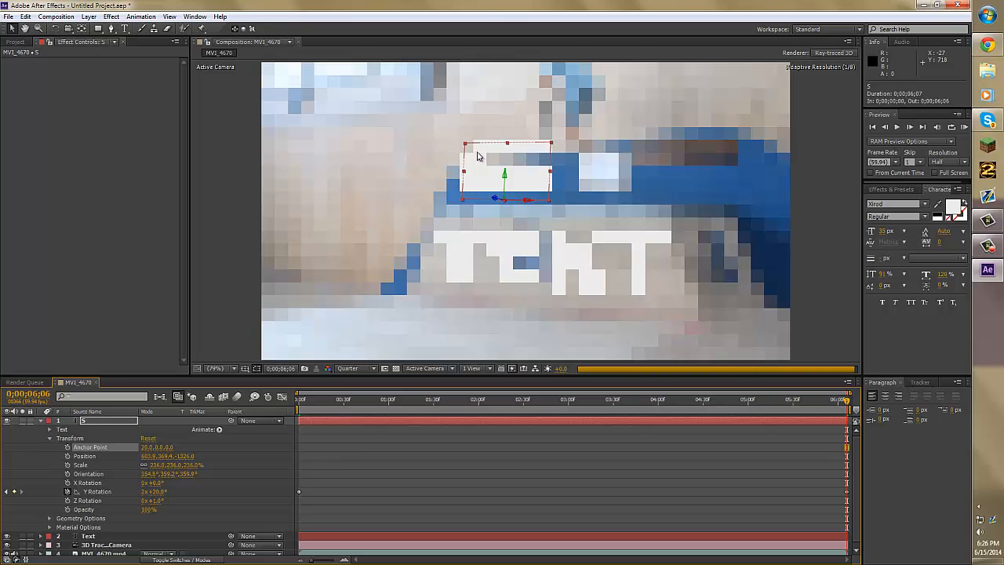
drag(530, 191, 578, 190)
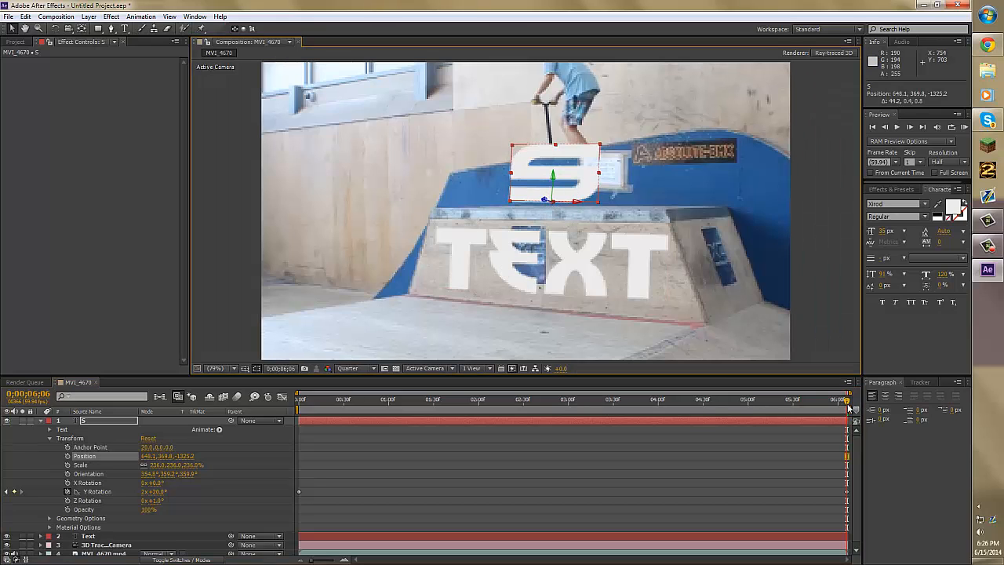
drag(833, 403, 600, 405)
drag(387, 400, 274, 414)
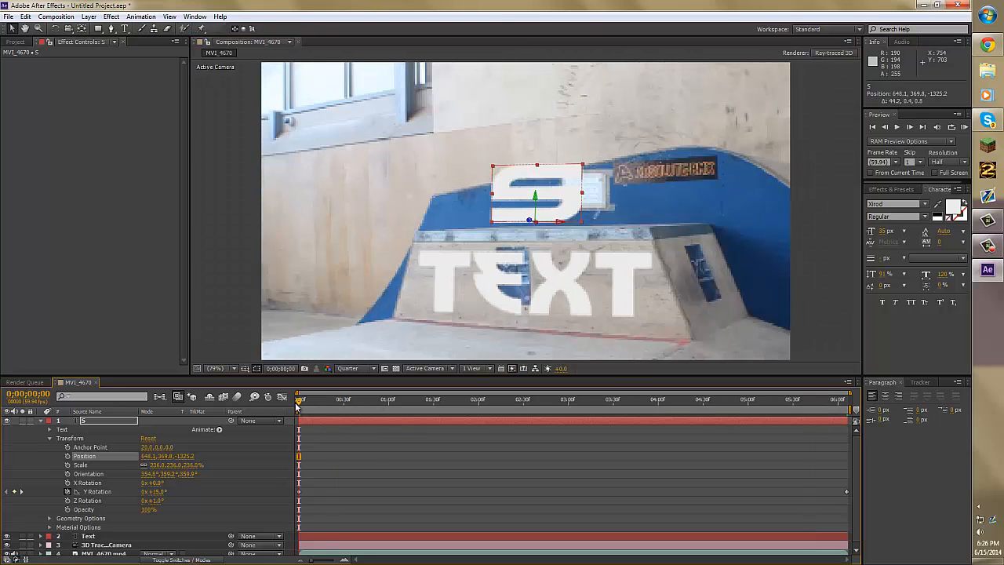
drag(302, 406, 904, 429)
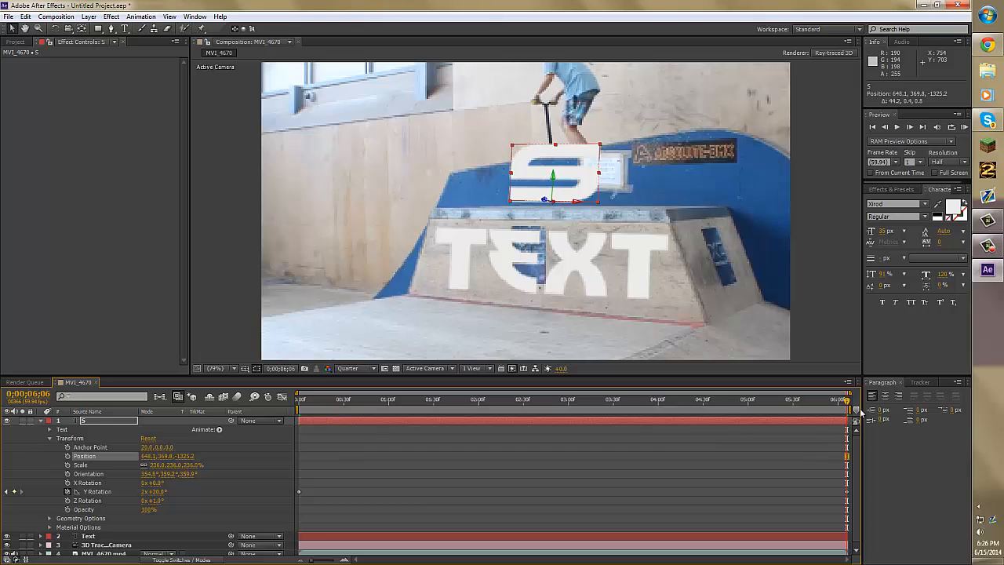
drag(943, 284, 947, 284)
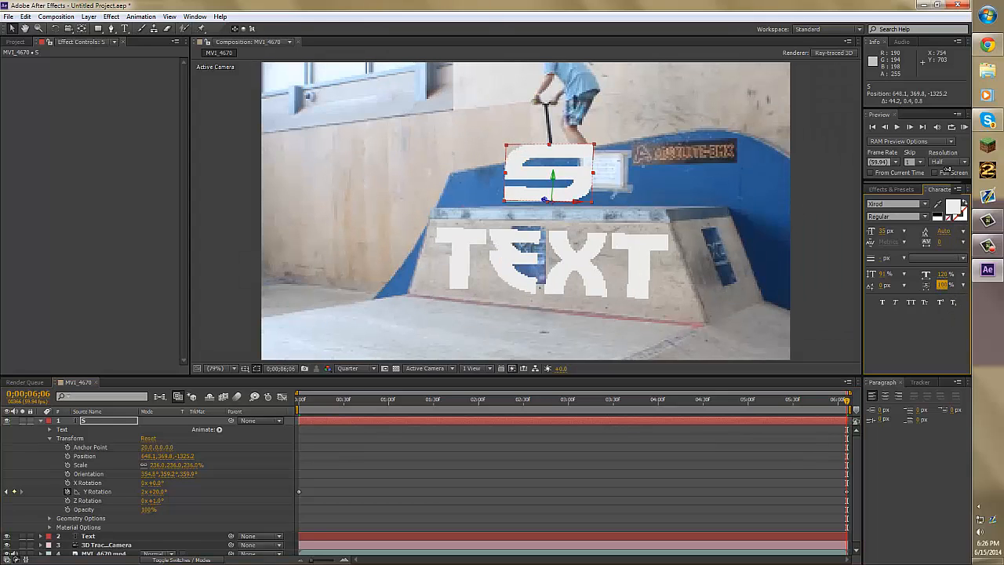
click(942, 284)
text(0)
key(Return)
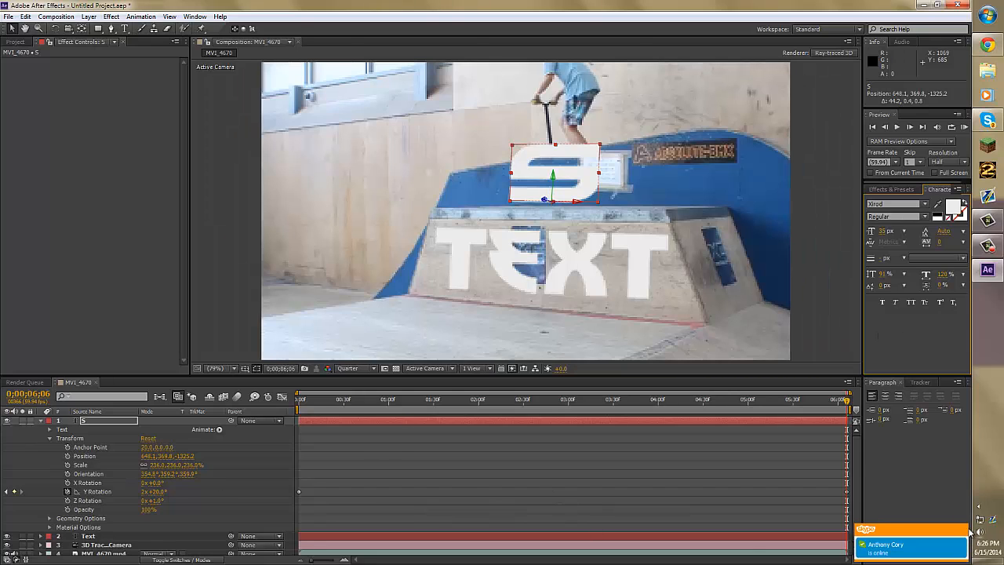
Dismiss the Skype notification and close the Windows color scheme prompt without choosing an option
click(960, 528)
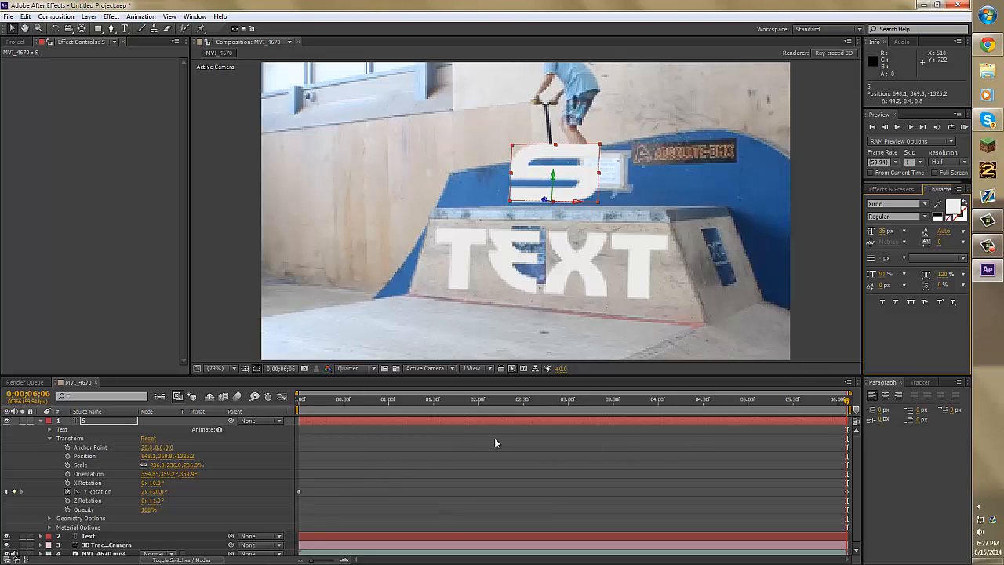
click(678, 241)
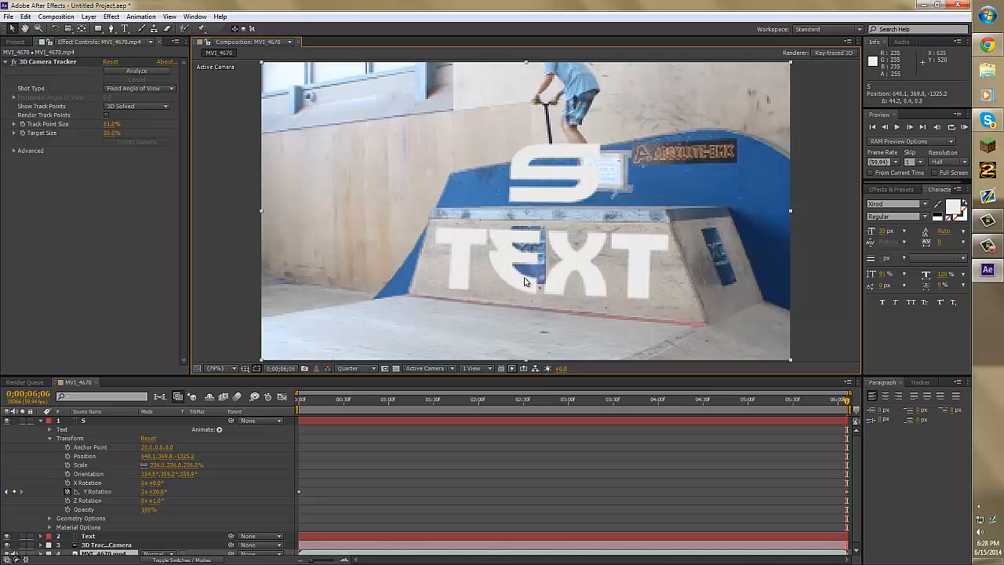
click(172, 426)
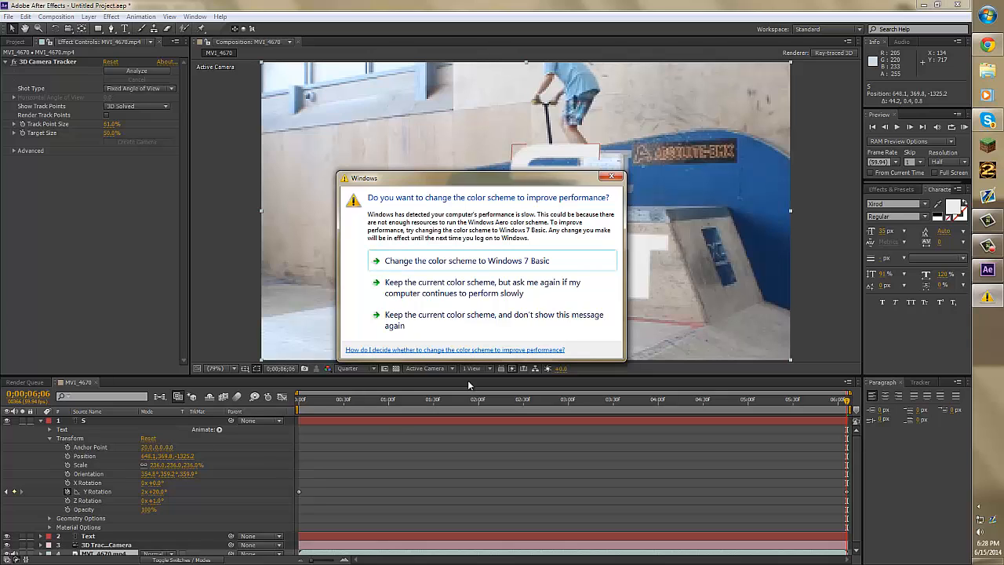
click(614, 177)
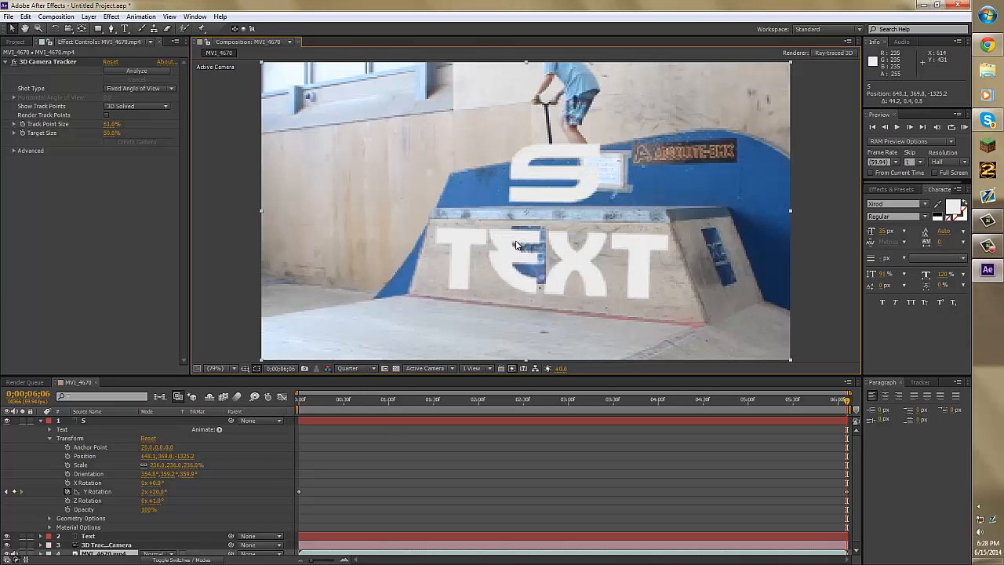